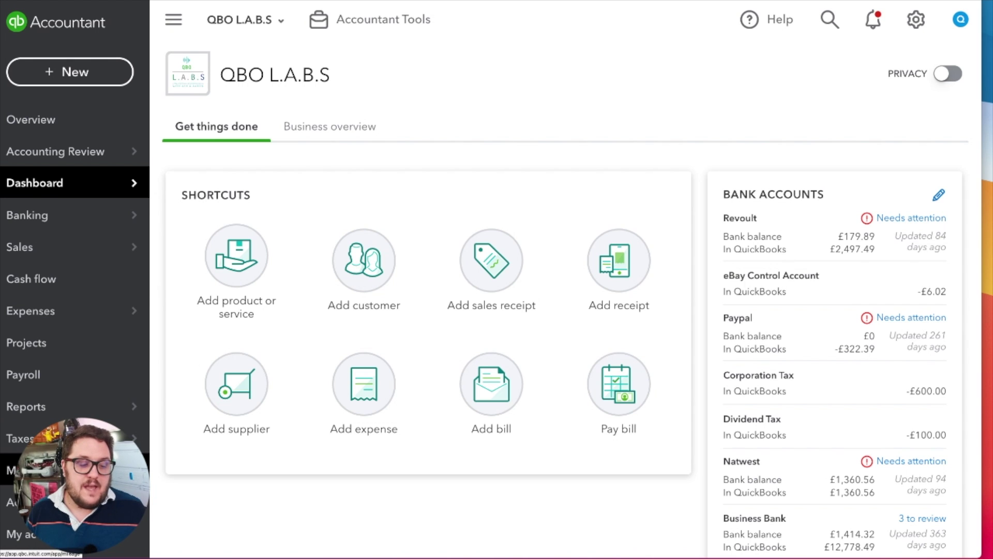
Step: Open the chart of accounts and start creating a new account
mouse_move(77, 502)
click(215, 503)
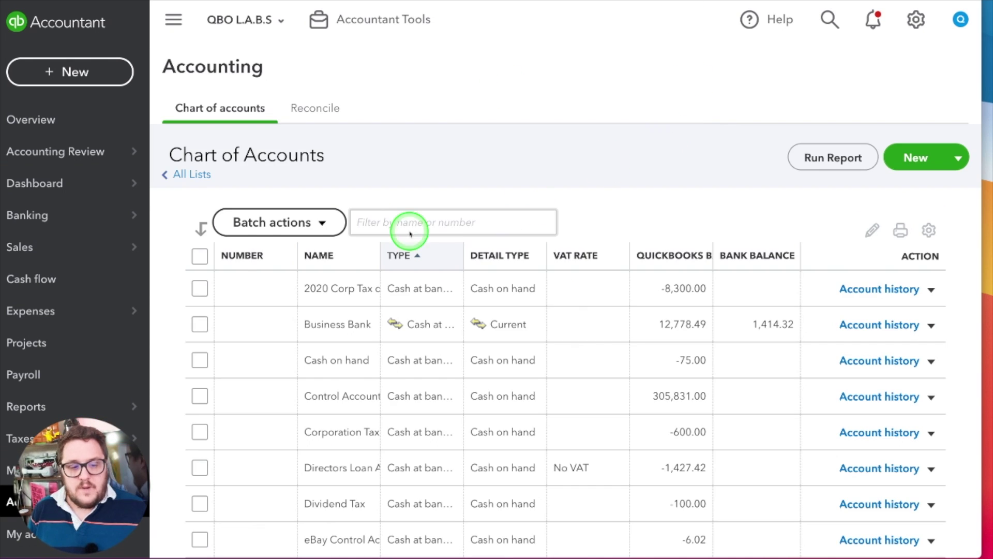
click(836, 165)
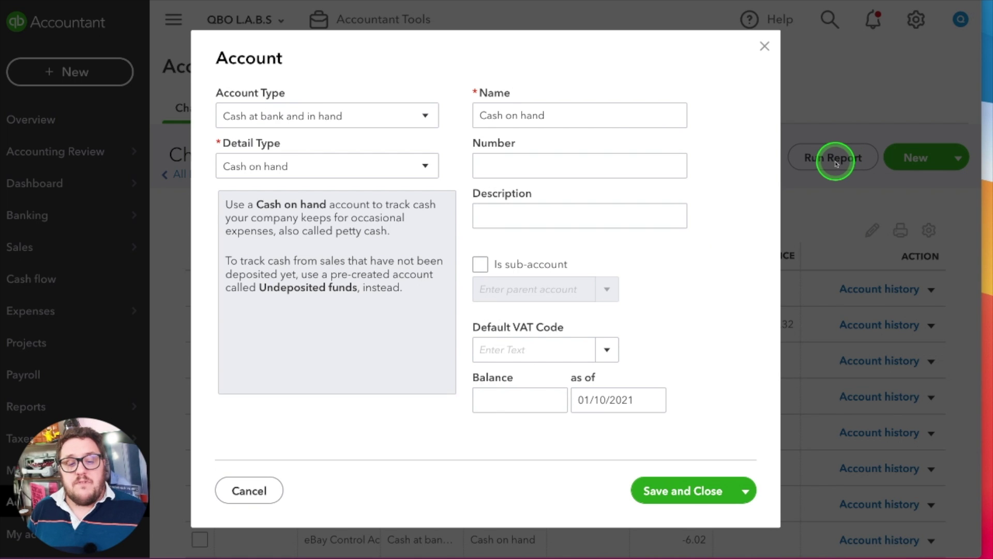
Step: Try the Current liabilities and Non-current liabilities account types, reviewing the detail types offered for each
click(309, 108)
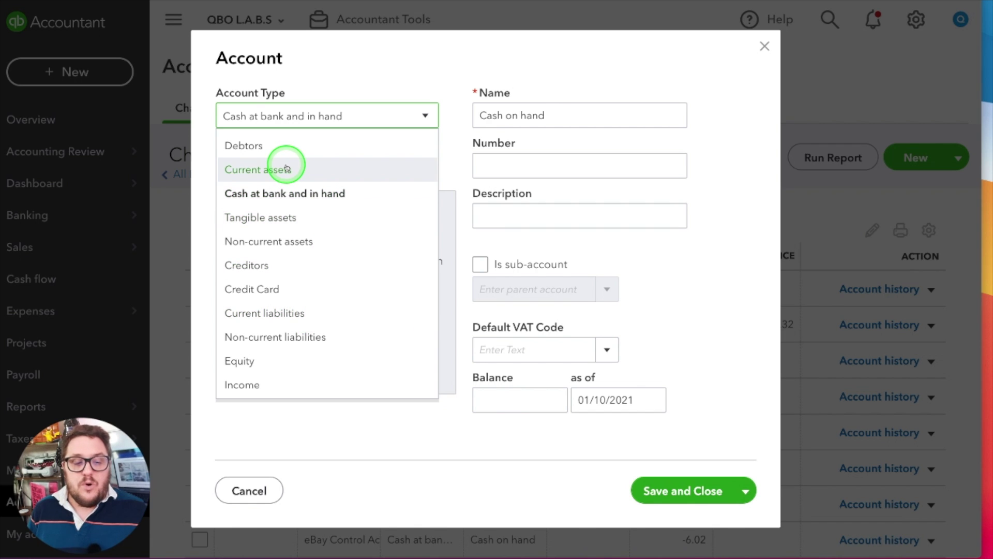
scroll(348, 334, down, 3)
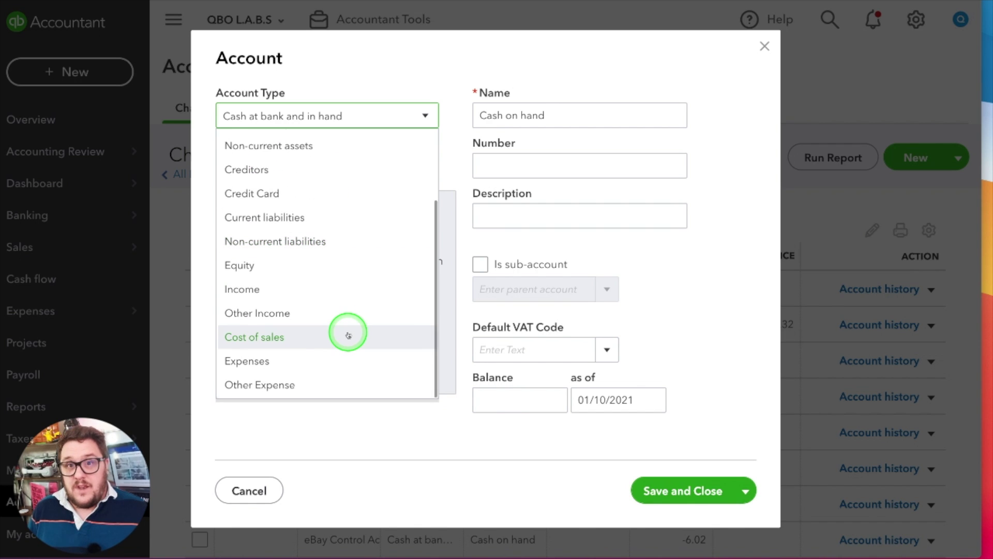
scroll(350, 336, up, 2)
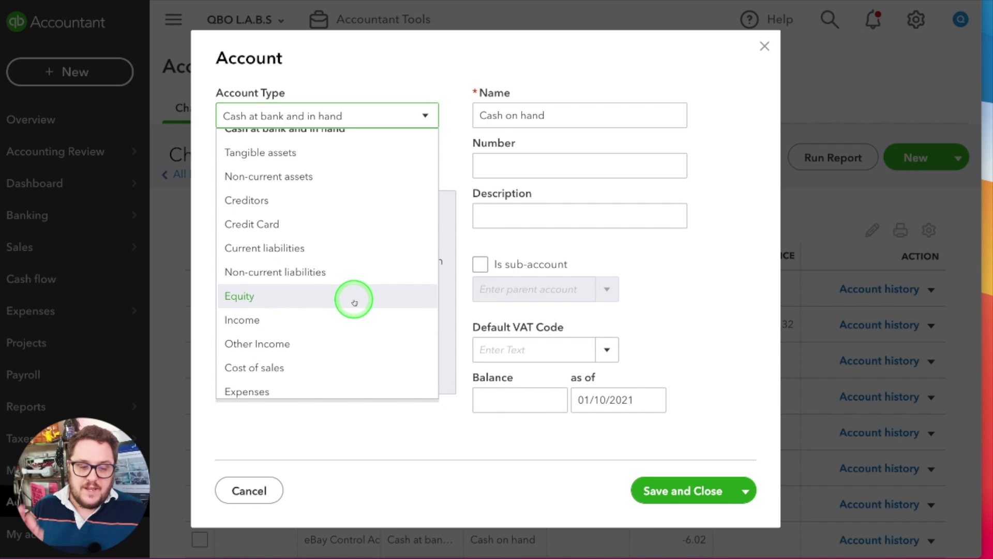
click(296, 247)
click(360, 168)
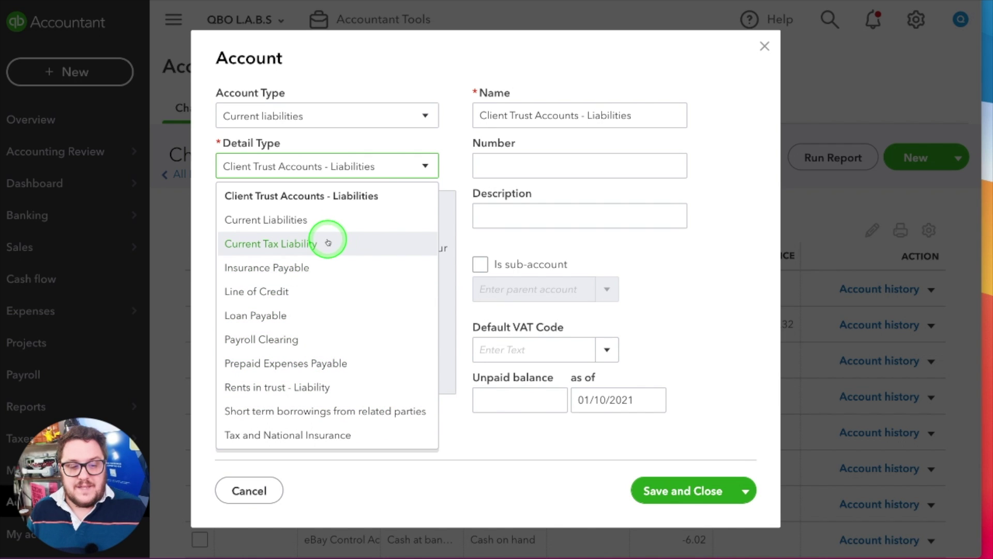
click(355, 106)
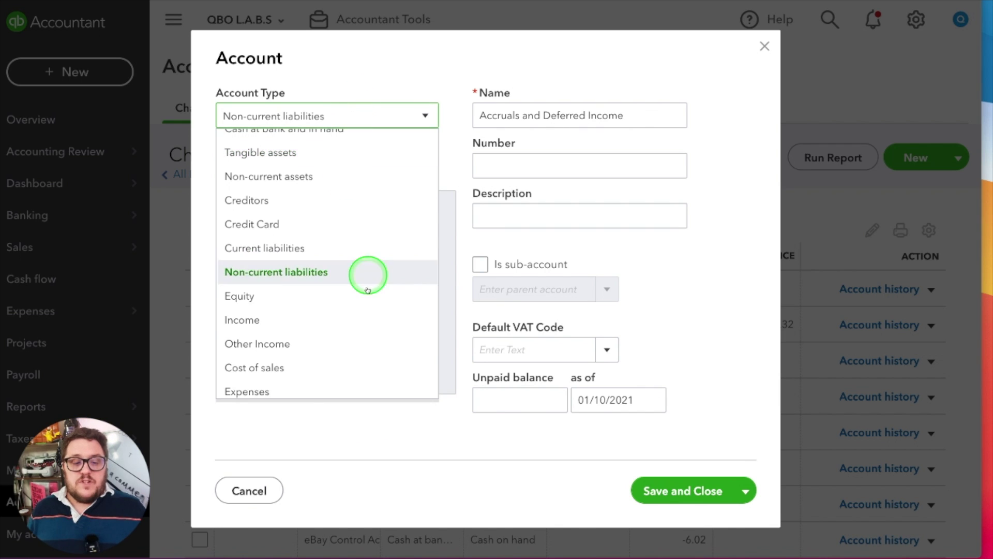
click(337, 265)
click(335, 161)
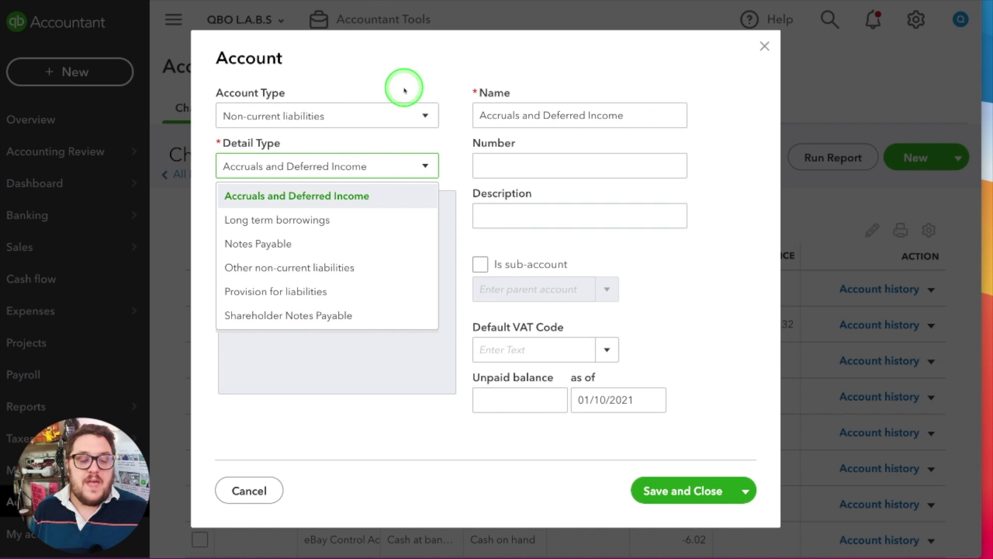
Step: Set the account type to Cash at bank and in hand with detail type Cash on hand, name it Directors Loan Account, and save
click(377, 111)
click(377, 111)
scroll(350, 262, up, 2)
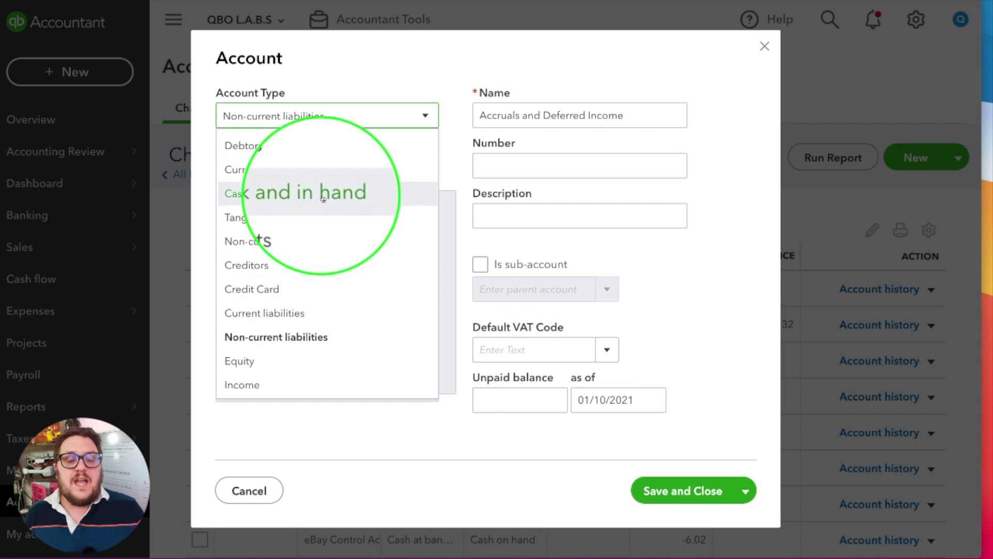
click(304, 200)
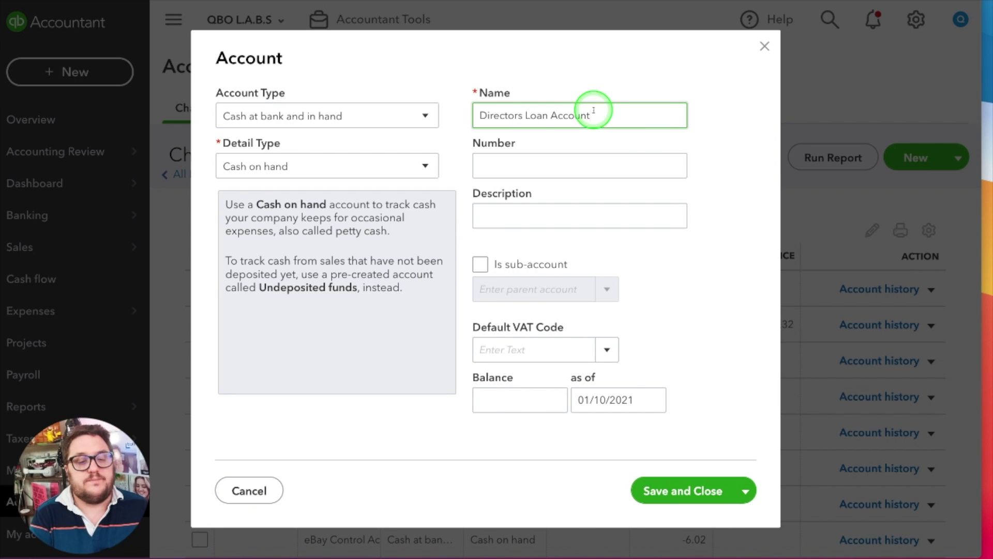
click(684, 493)
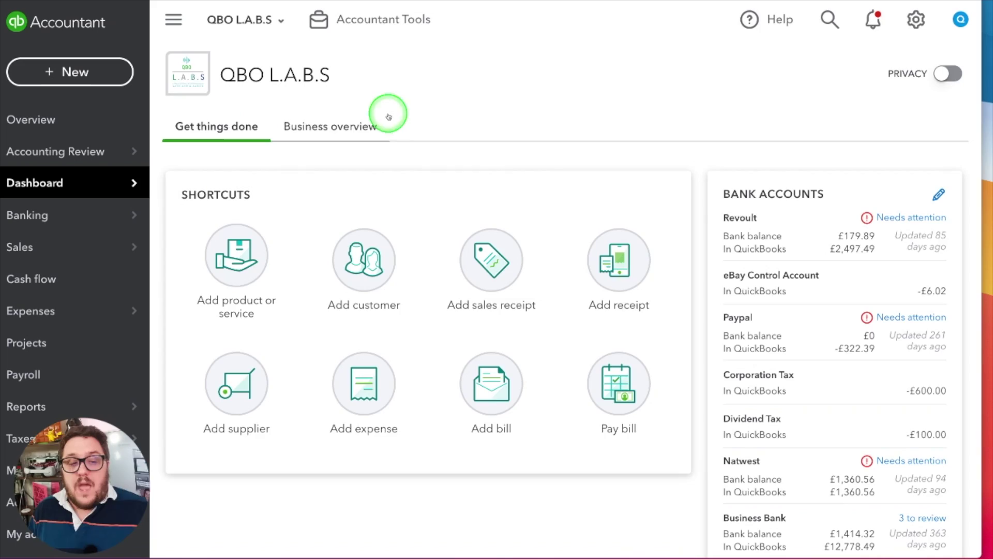
Step: Look through the dashboard's bank accounts for the Directors Loan Account / Drawing entry
scroll(823, 276, down, 9)
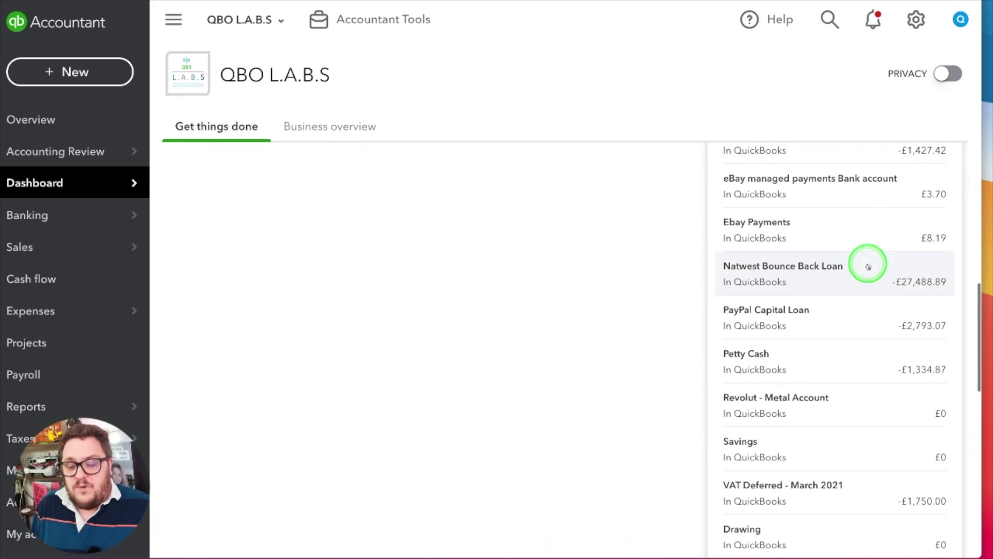
scroll(868, 266, up, 2)
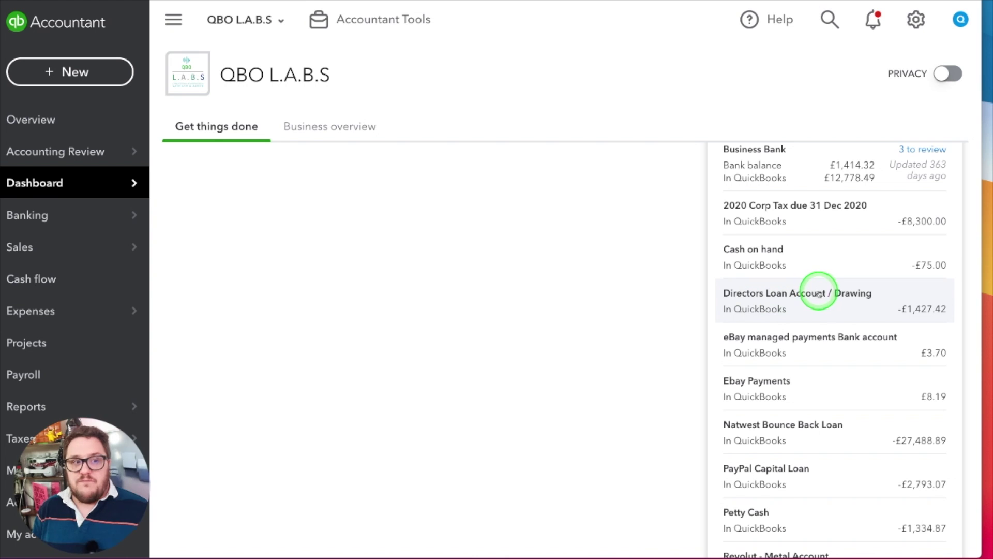
scroll(820, 310, up, 2)
scroll(820, 293, up, 4)
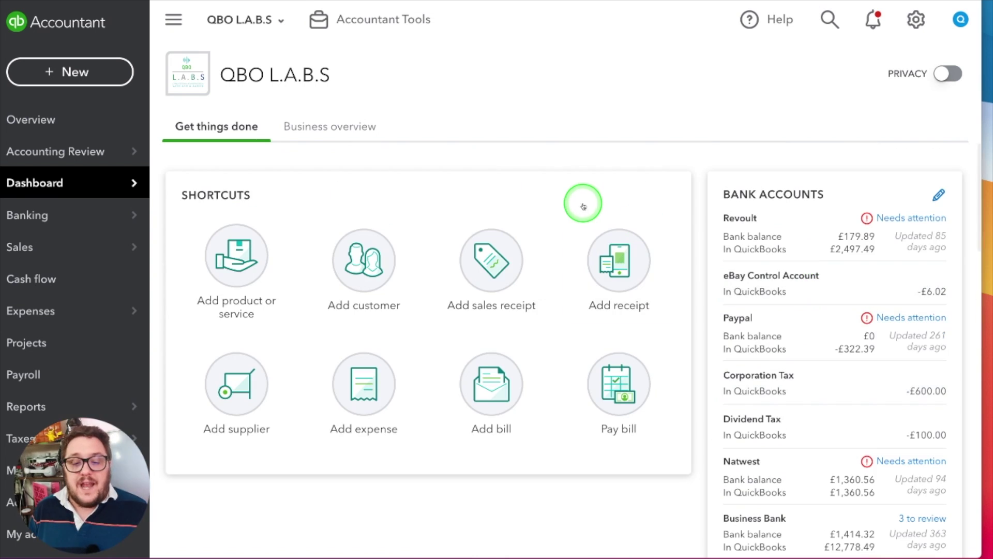
Step: Review the payment accounts available on a new expense and close the expense without saving
click(69, 82)
click(270, 167)
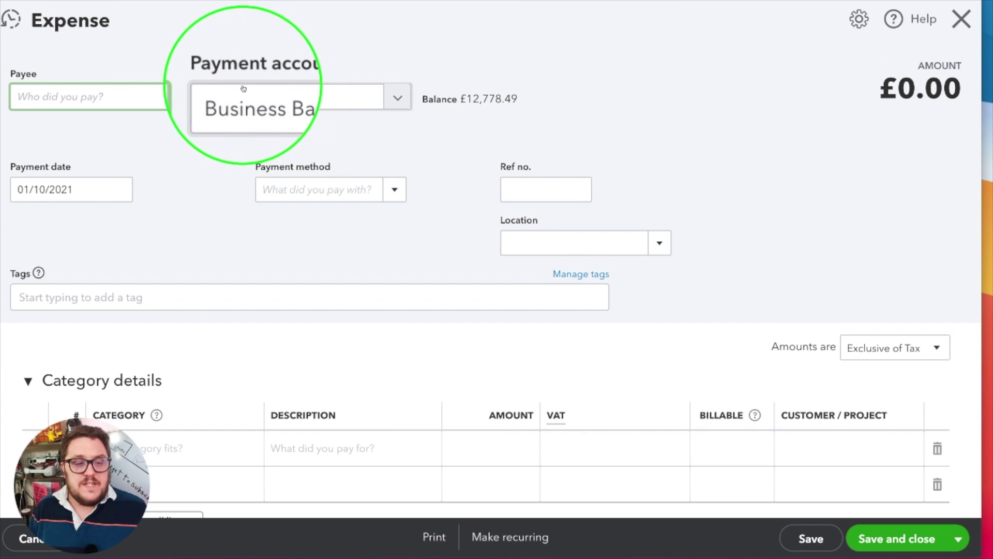
click(378, 107)
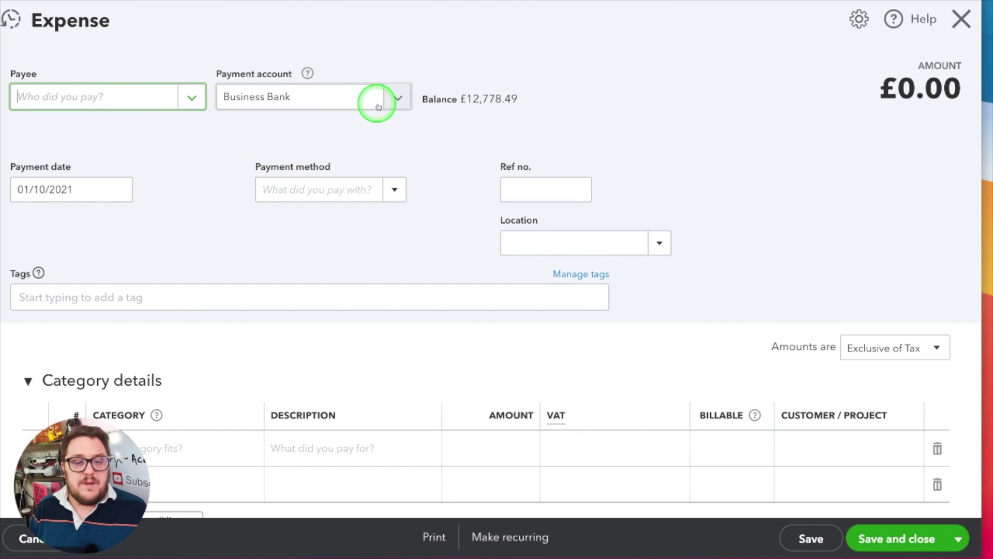
scroll(406, 240, down, 1)
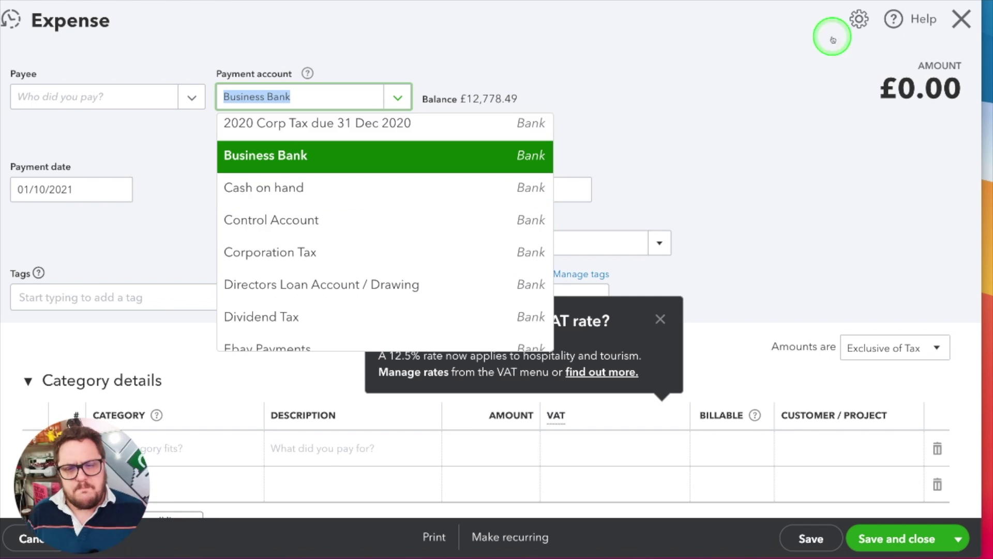
click(963, 20)
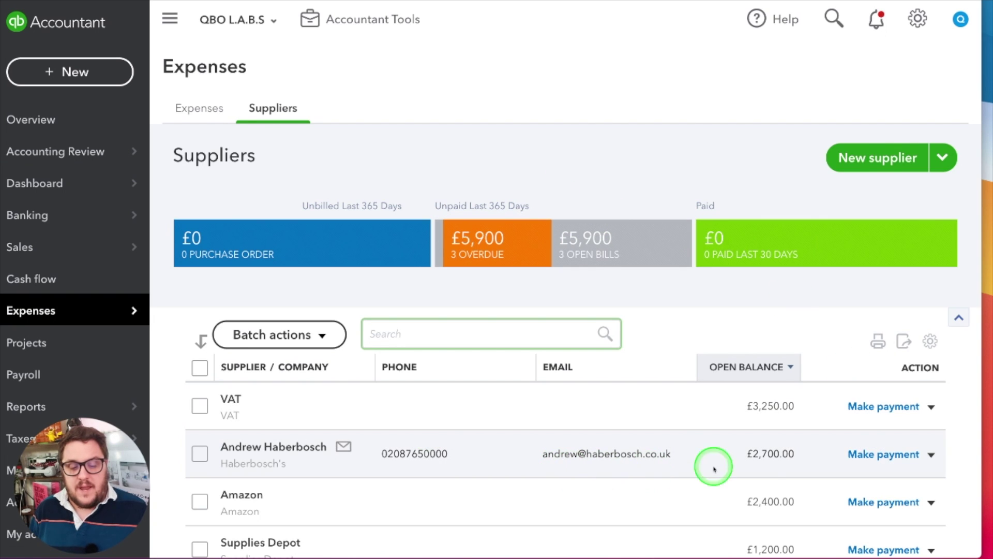
Step: Pay the supplier's £2,700.00 open bill from Directors Loan Account / Drawing and save the bill payment
click(867, 455)
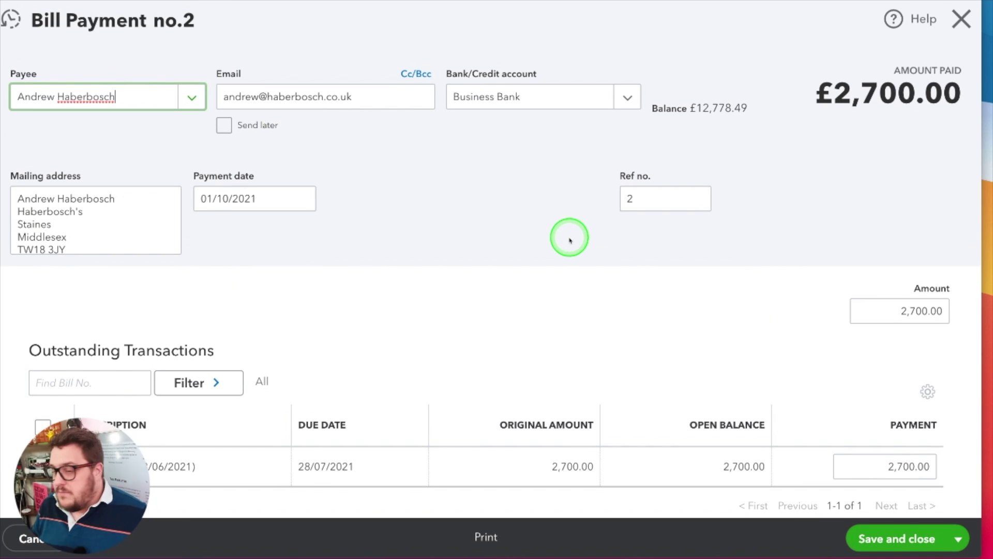
click(628, 99)
click(628, 324)
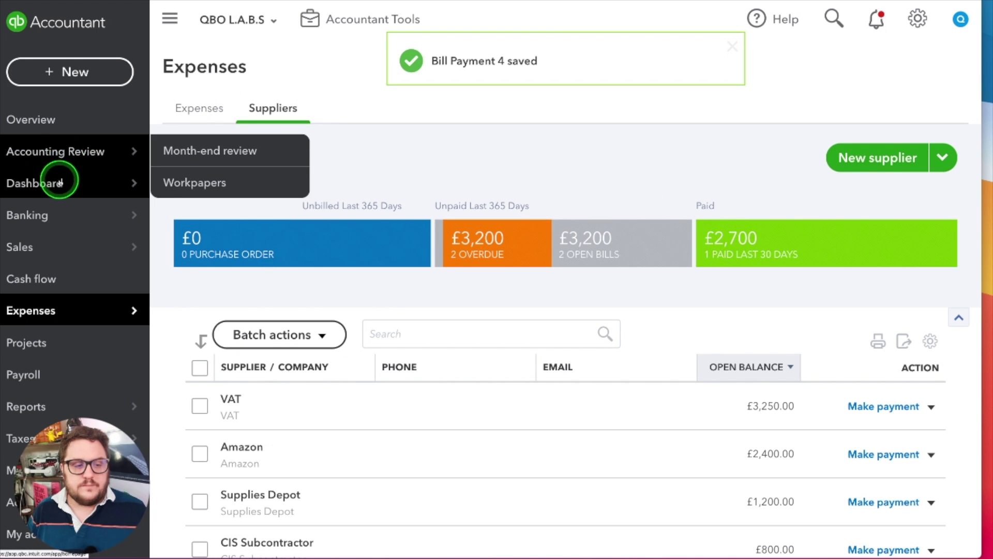
Step: Check the Directors Loan Account / Drawing balance in the dashboard's bank accounts
click(210, 182)
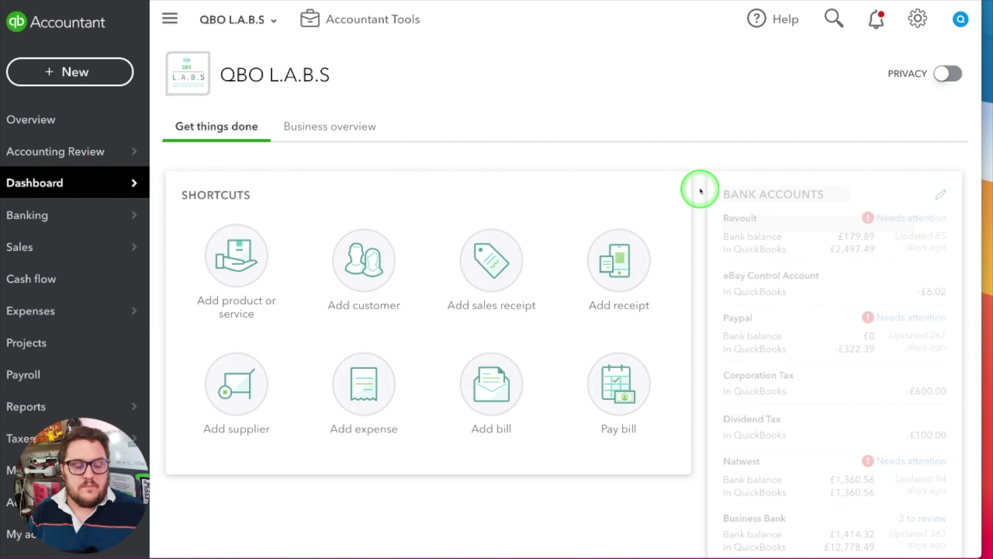
scroll(874, 195, down, 5)
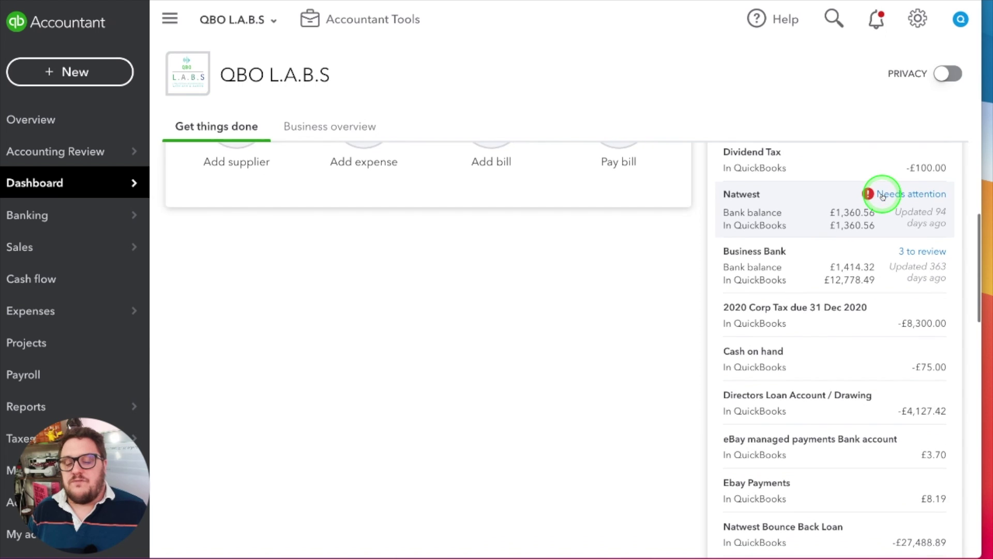
scroll(882, 195, down, 1)
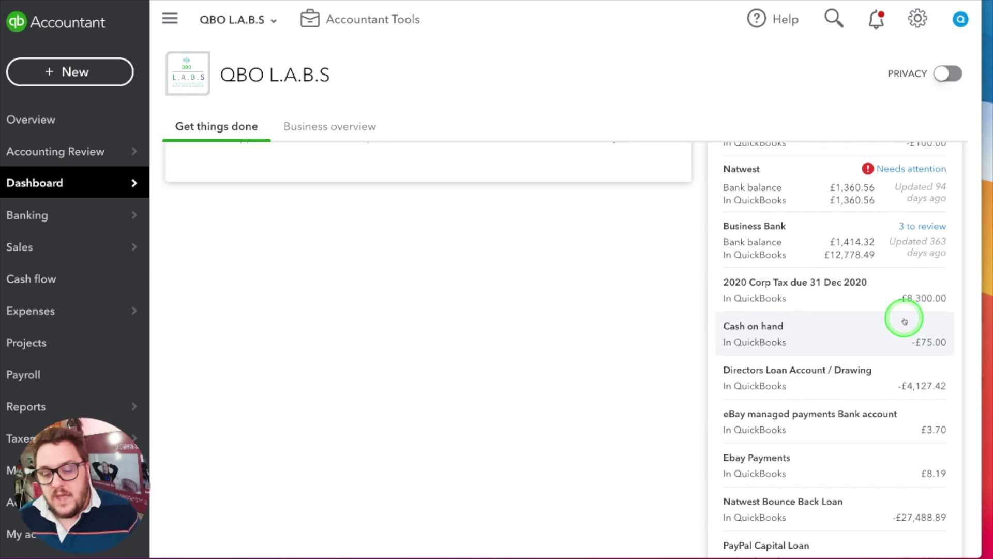
Step: Open the Directors Loan Account / Drawing history, review its transactions, and inspect the 28/09/2021 Drawings transfer
click(804, 377)
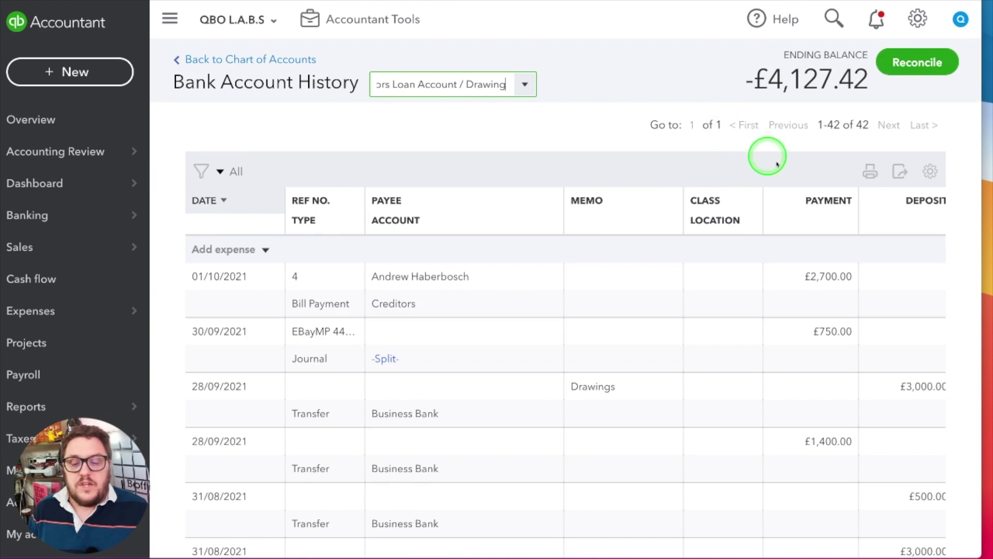
scroll(866, 337, down, 5)
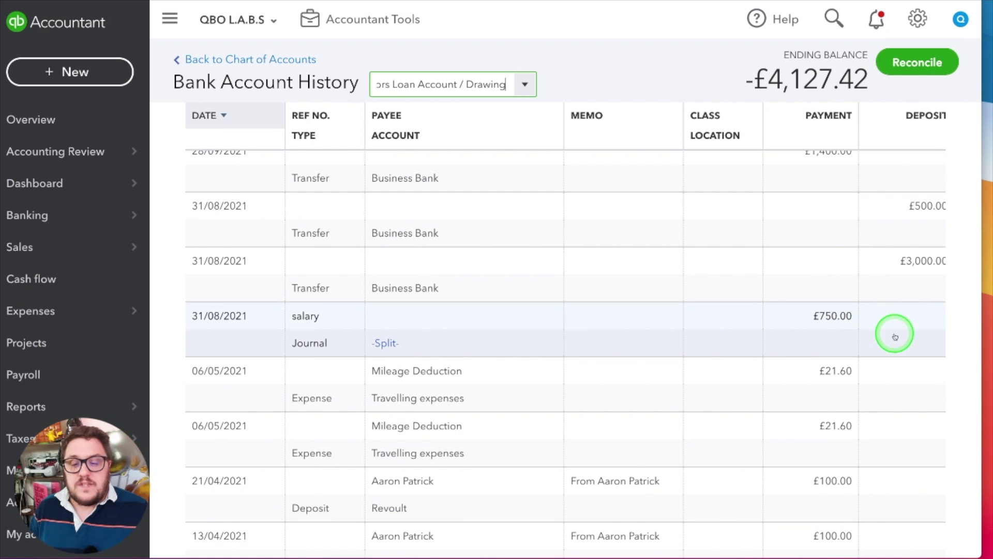
scroll(895, 337, up, 5)
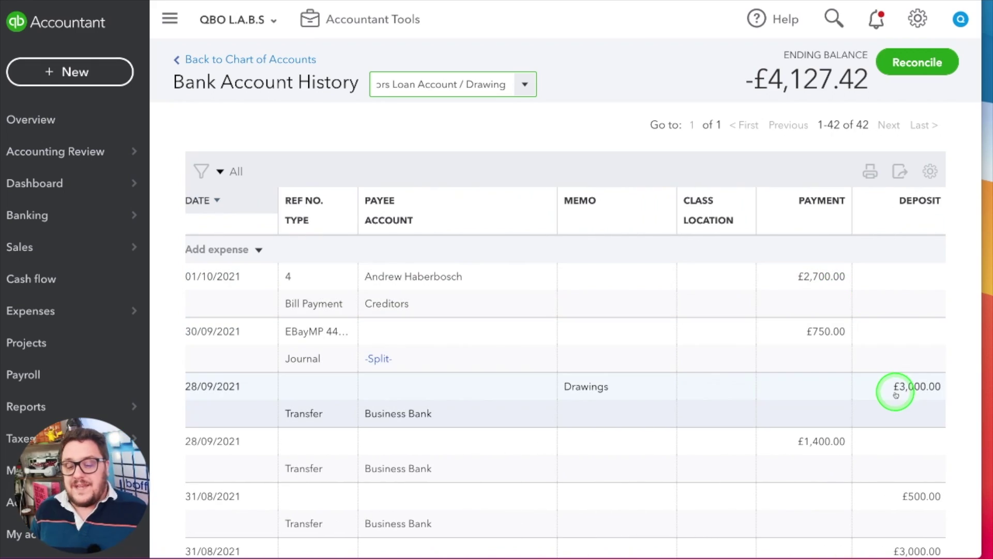
click(822, 402)
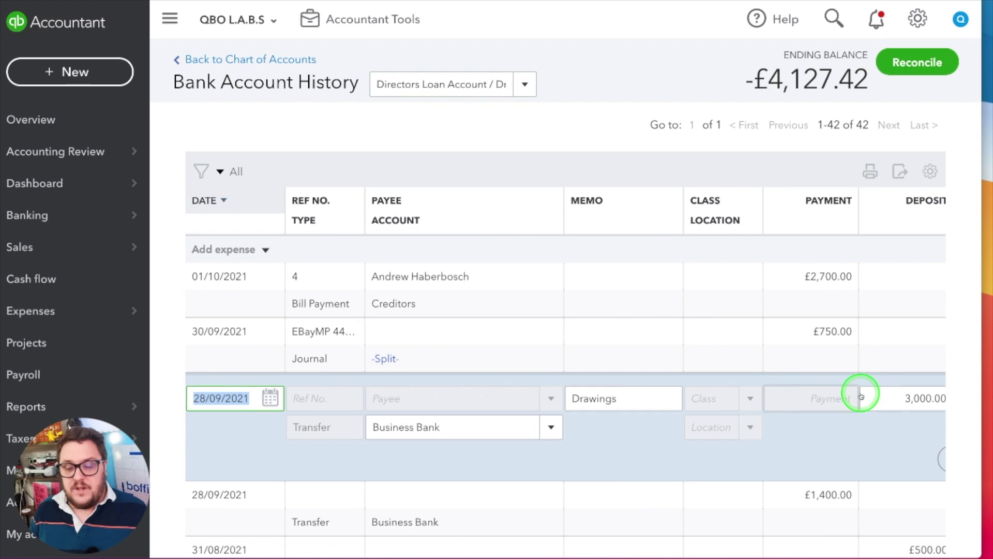
scroll(807, 414, right, 3)
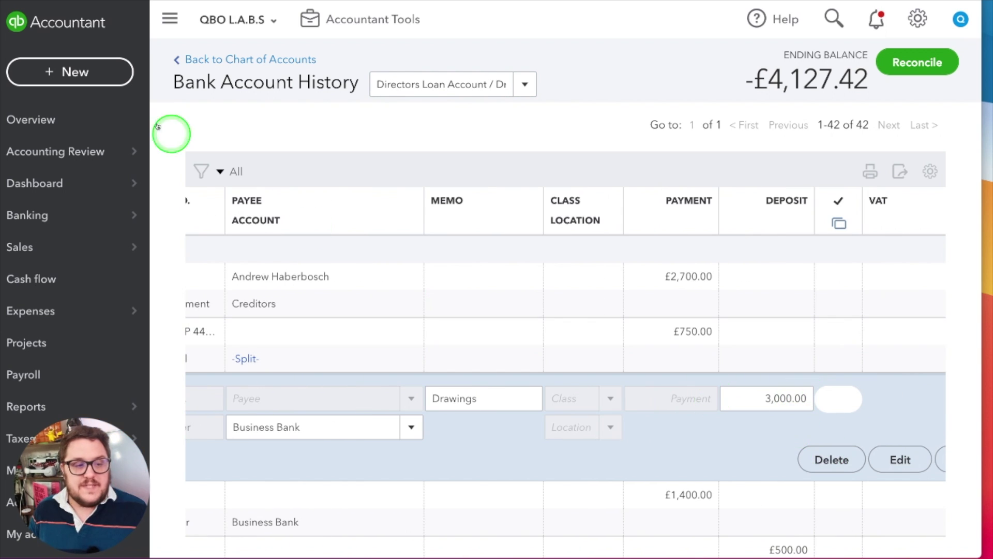
Step: Record a transfer of 3000 from Business Bank to Directors Loan Account / Drawing dated 01/10/2021, and save and close it
click(67, 71)
click(548, 195)
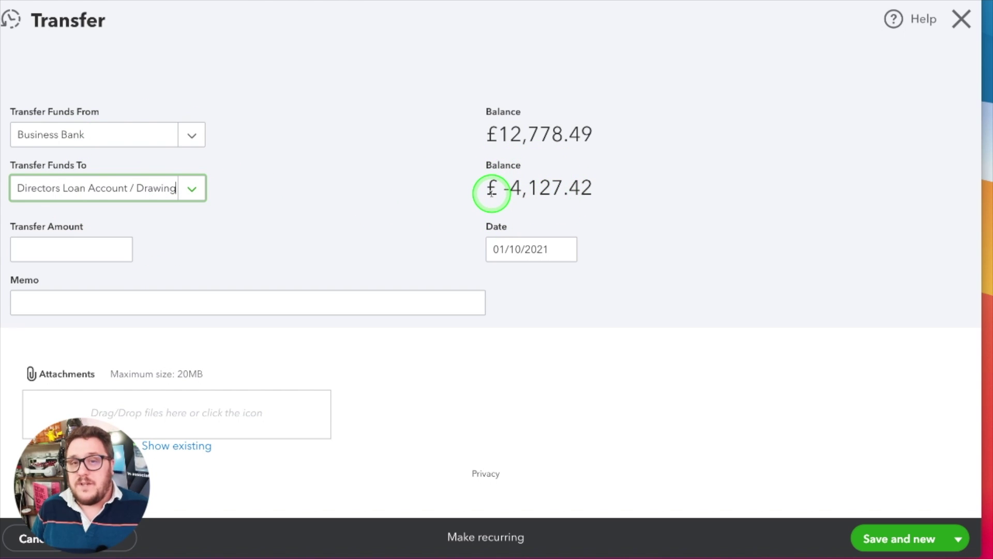
click(958, 538)
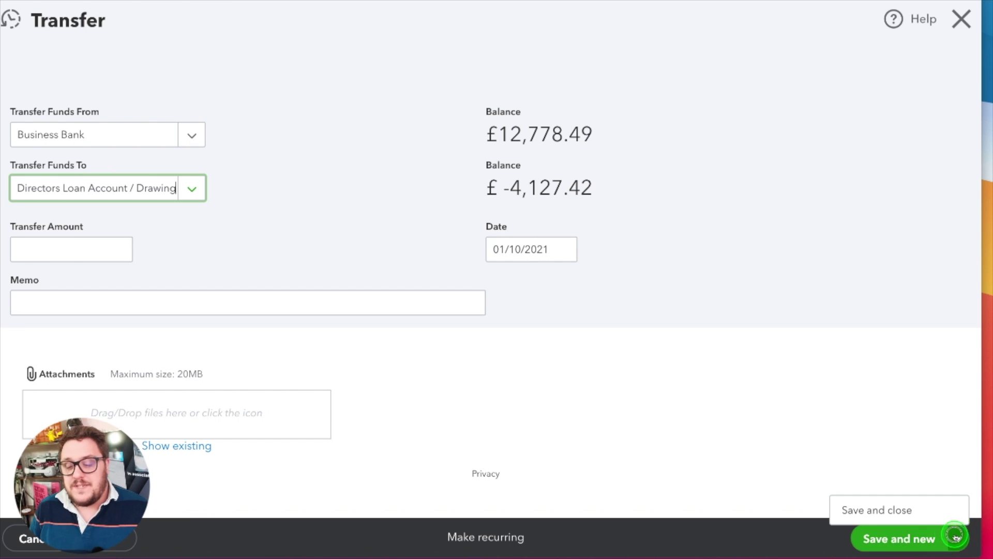
click(892, 509)
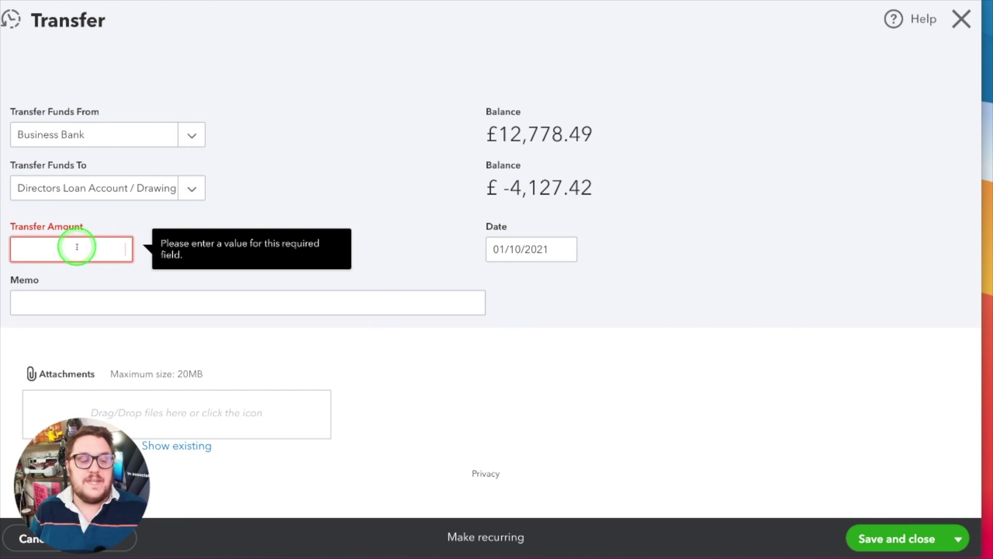
text(3000)
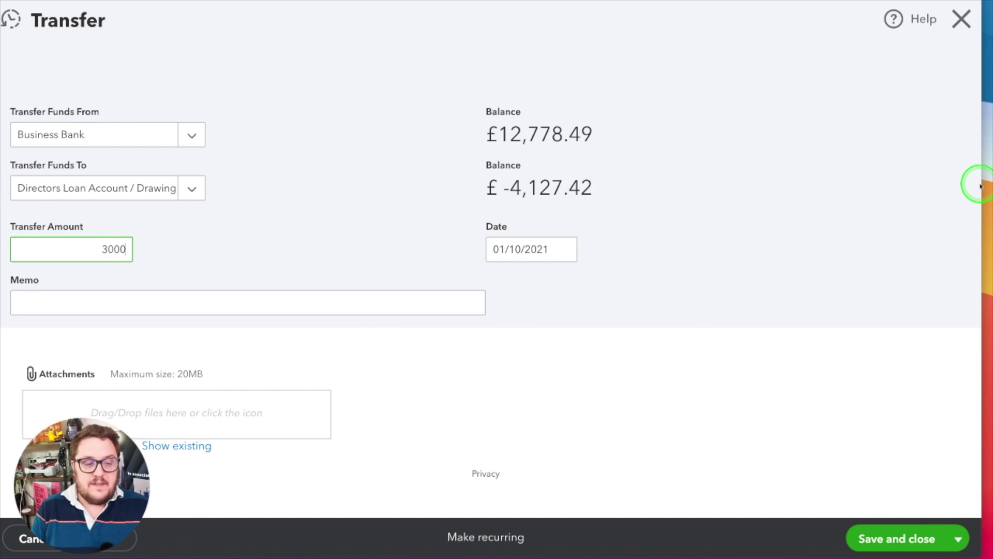
click(884, 537)
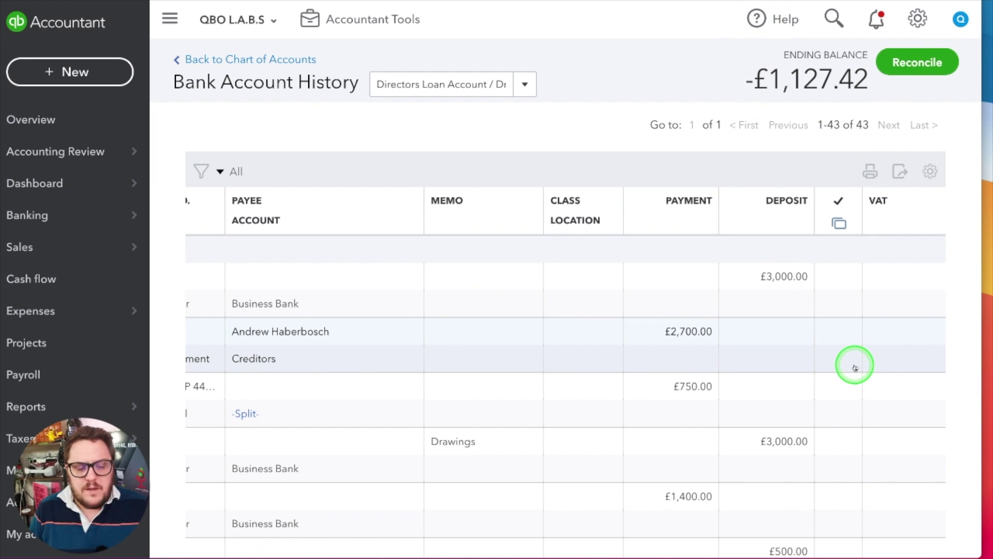
Step: Review the payments and deposits in the Directors Loan Account / Drawing history, including the salary journal
scroll(855, 368, left, 2)
scroll(853, 362, down, 4)
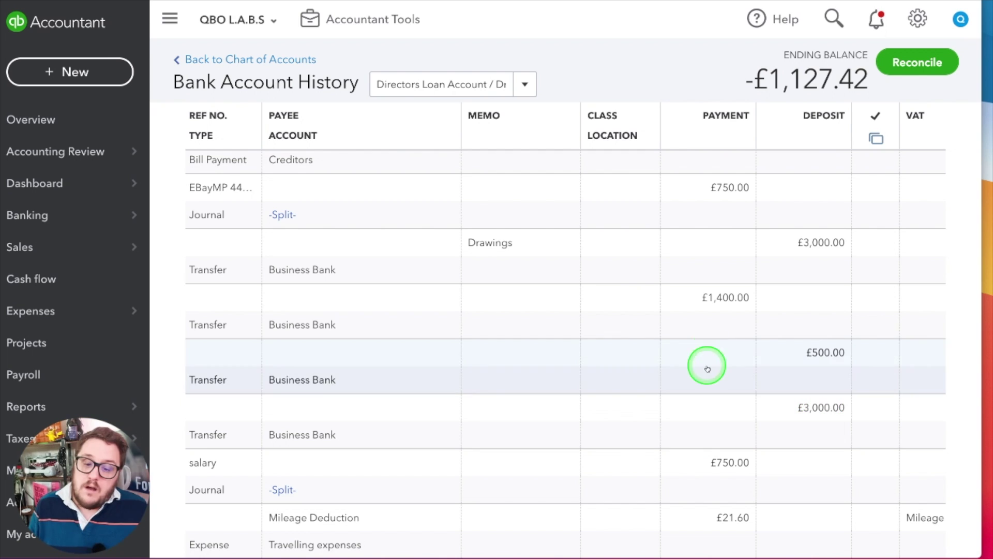
scroll(735, 480, down, 2)
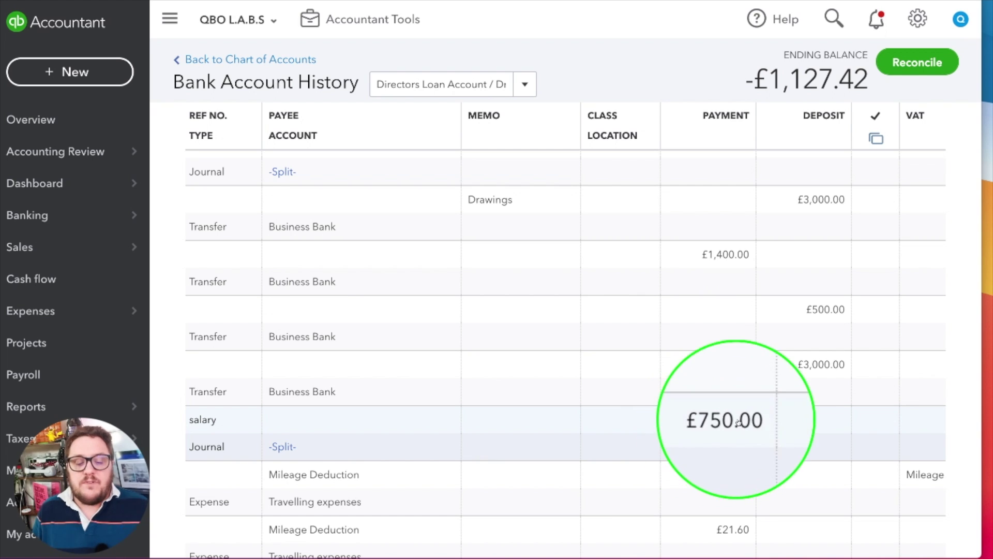
Step: Examine the older mileage expenses, deposits, transfers and year-end adjustment in the Directors Loan Account / Drawing history, and its ending balance
scroll(735, 443, down, 4)
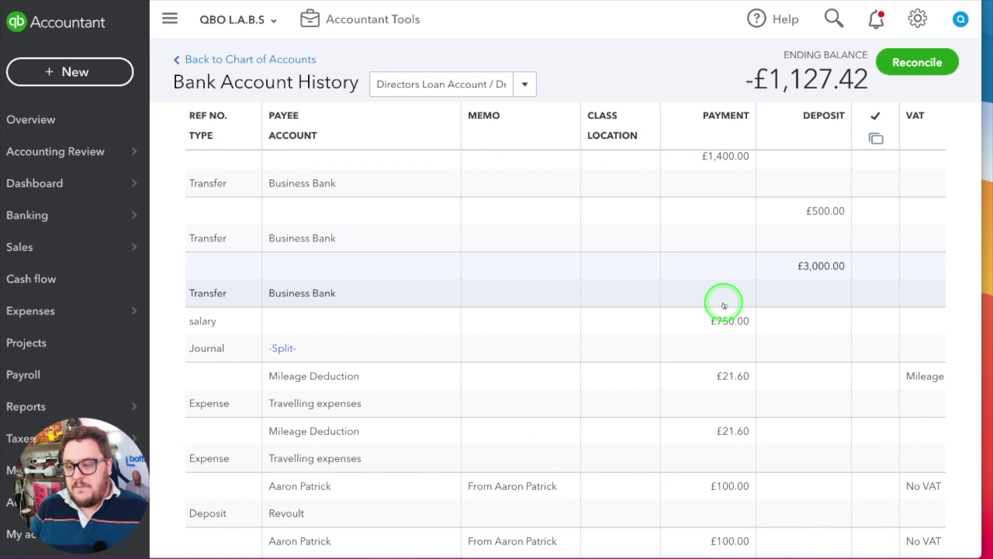
scroll(731, 325, down, 6)
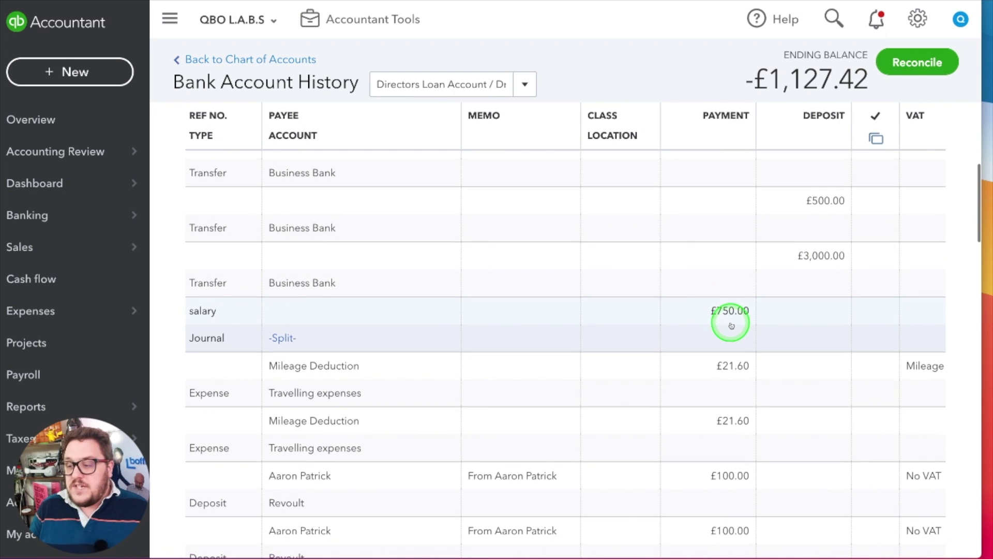
scroll(716, 286, down, 6)
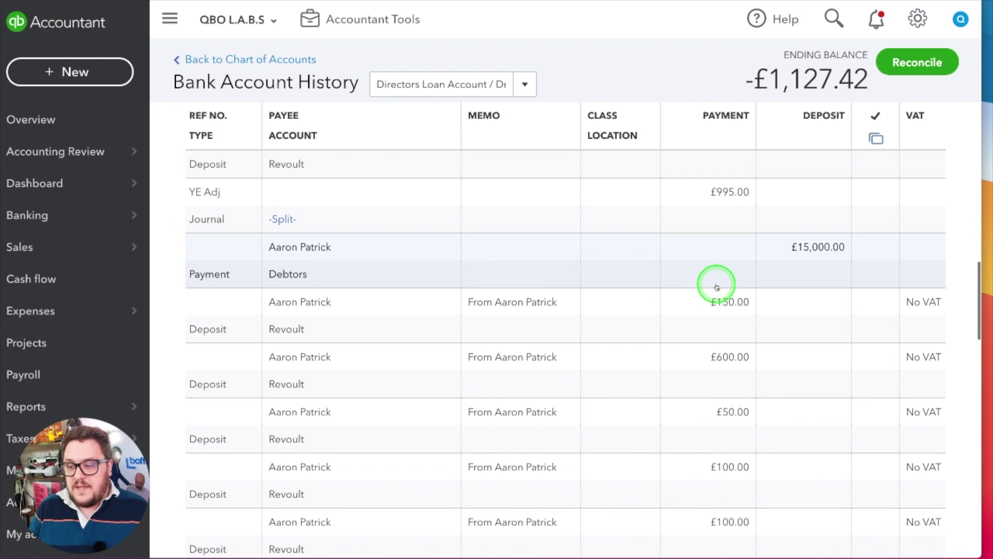
scroll(754, 340, up, 8)
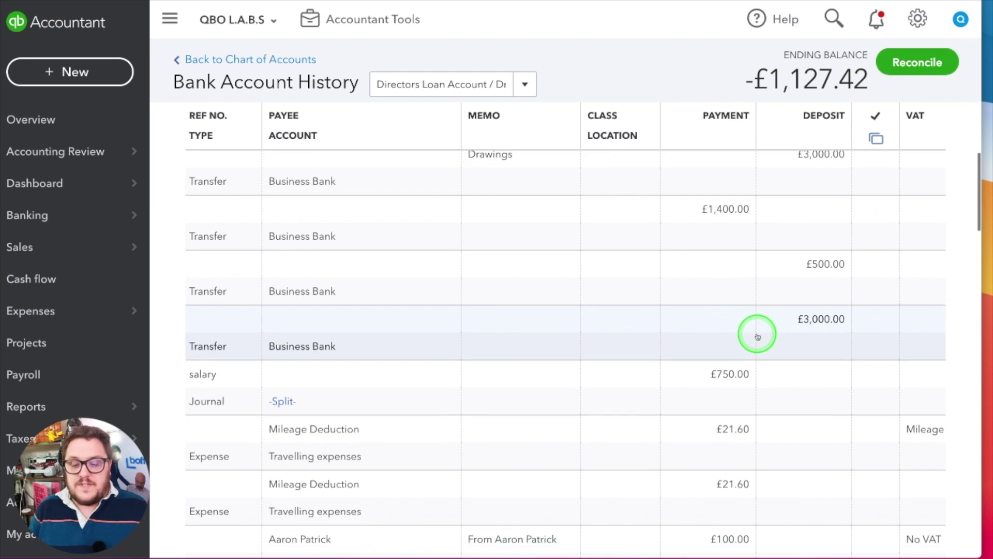
scroll(756, 339, down, 3)
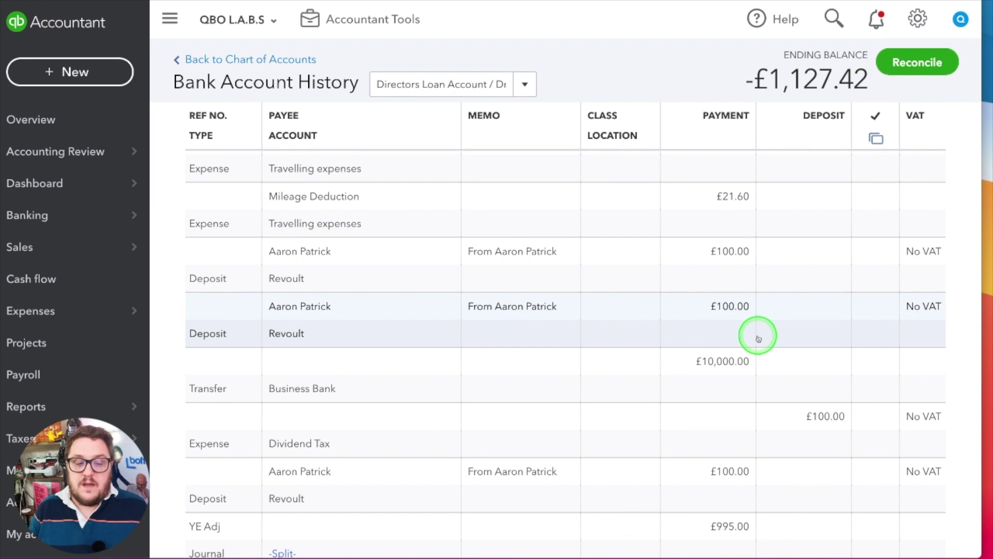
scroll(758, 339, down, 4)
scroll(758, 339, up, 7)
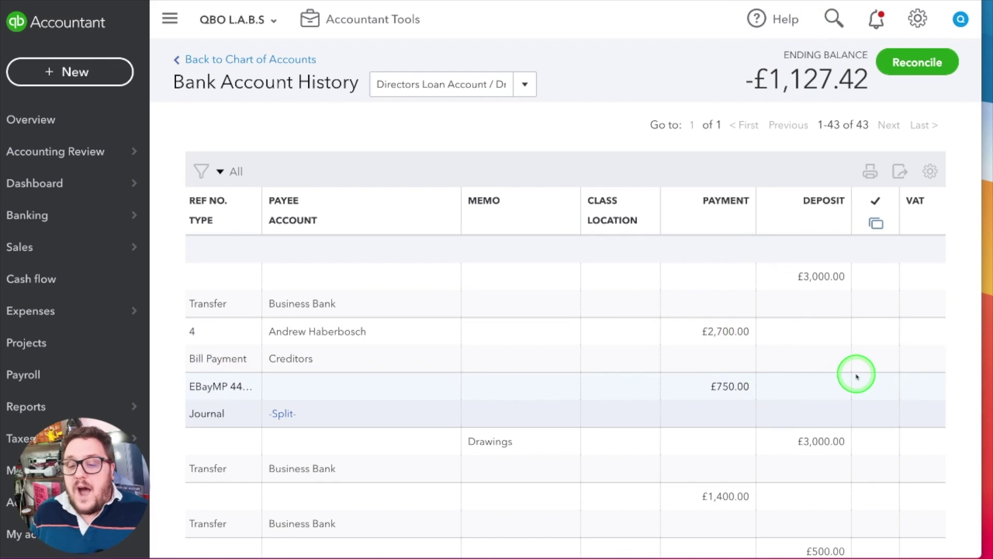
scroll(857, 377, down, 4)
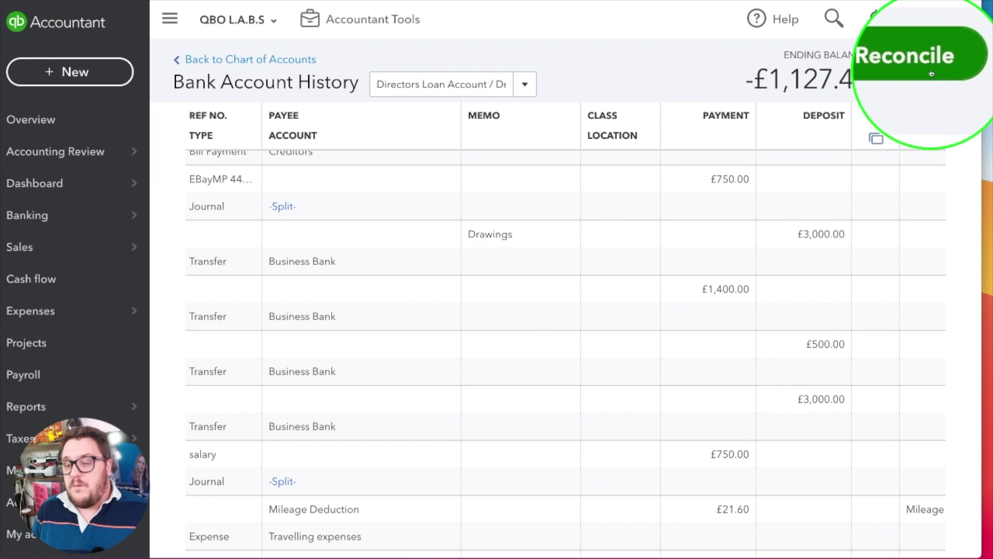
scroll(853, 275, down, 10)
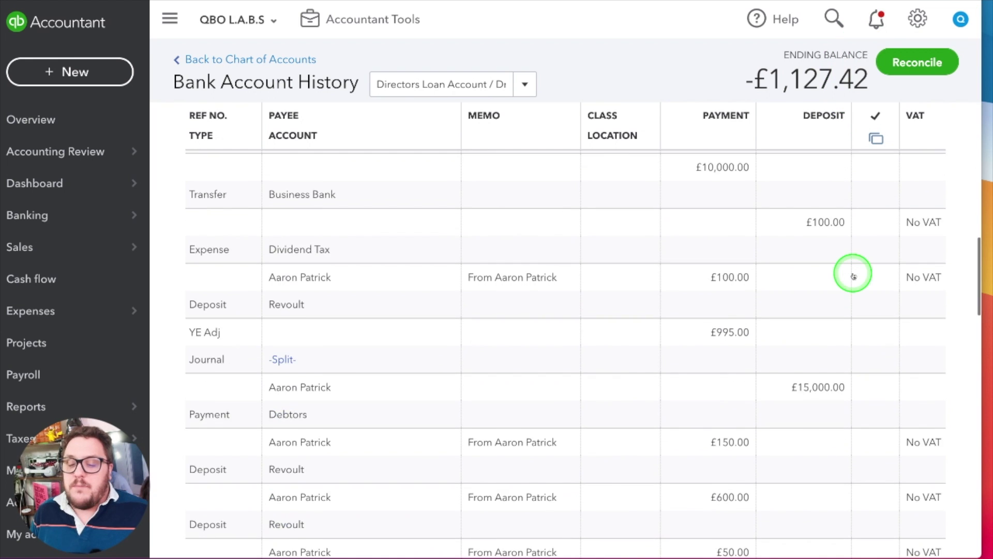
scroll(853, 275, down, 5)
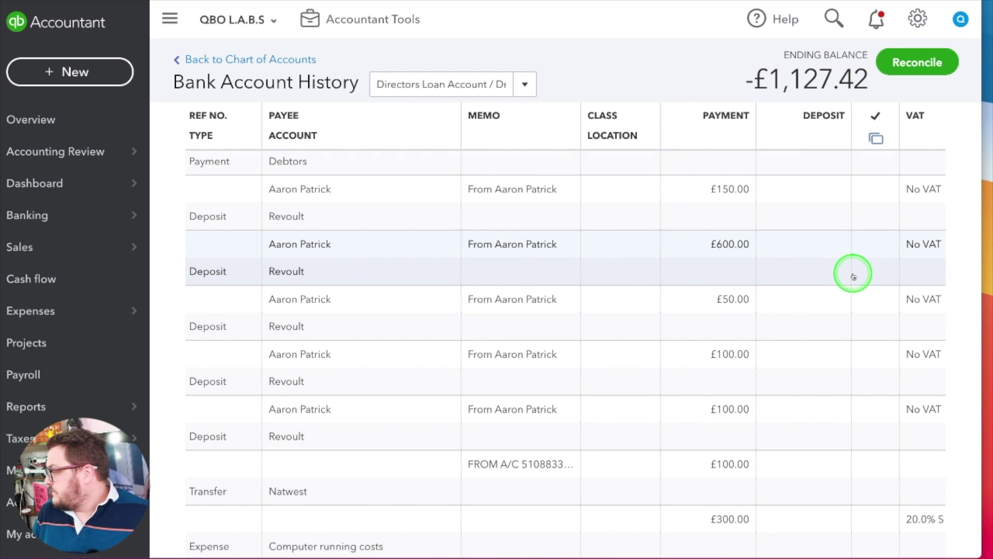
scroll(853, 276, up, 15)
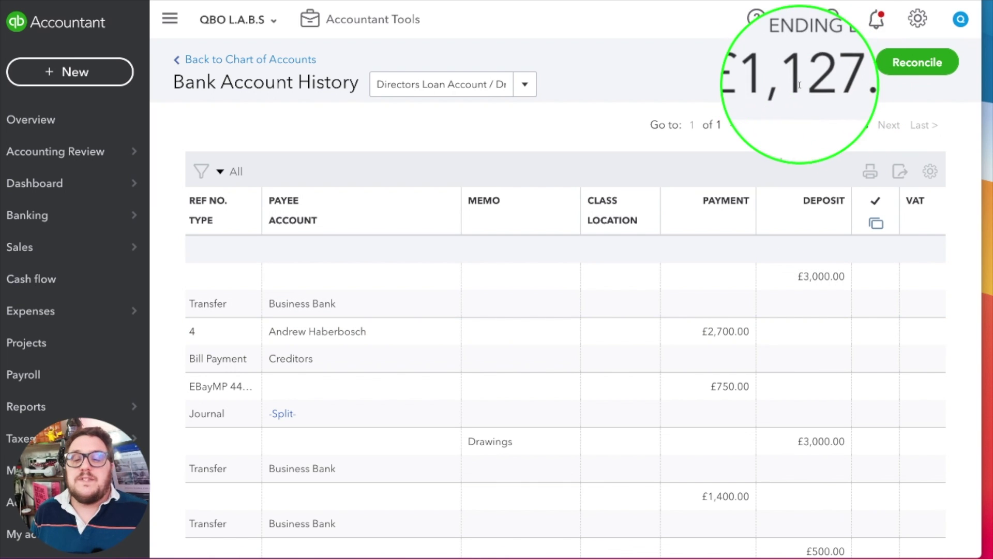
Step: Record a transfer of 2500 from Business Bank to Directors Loan Account / Drawing dated 01/10/2021, and save and close it
click(93, 72)
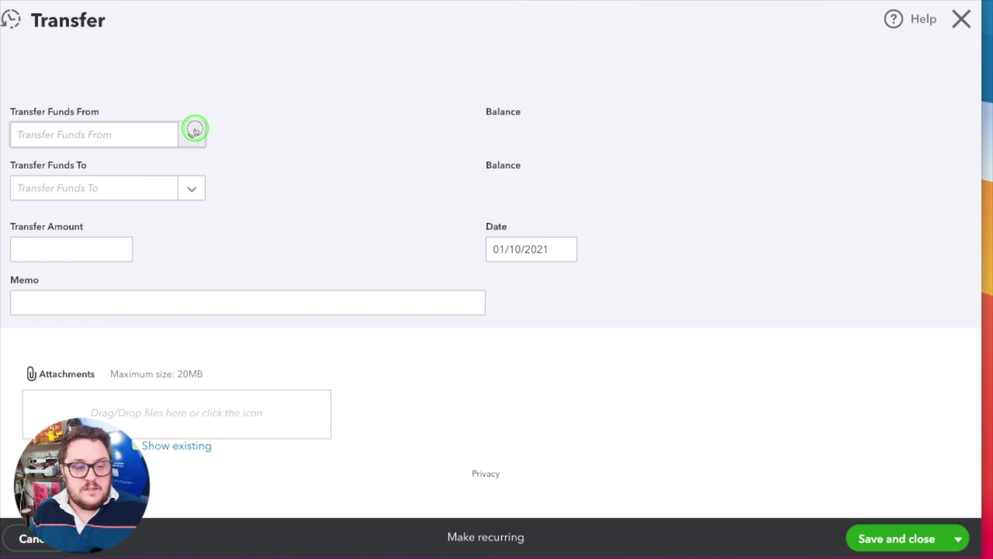
click(195, 129)
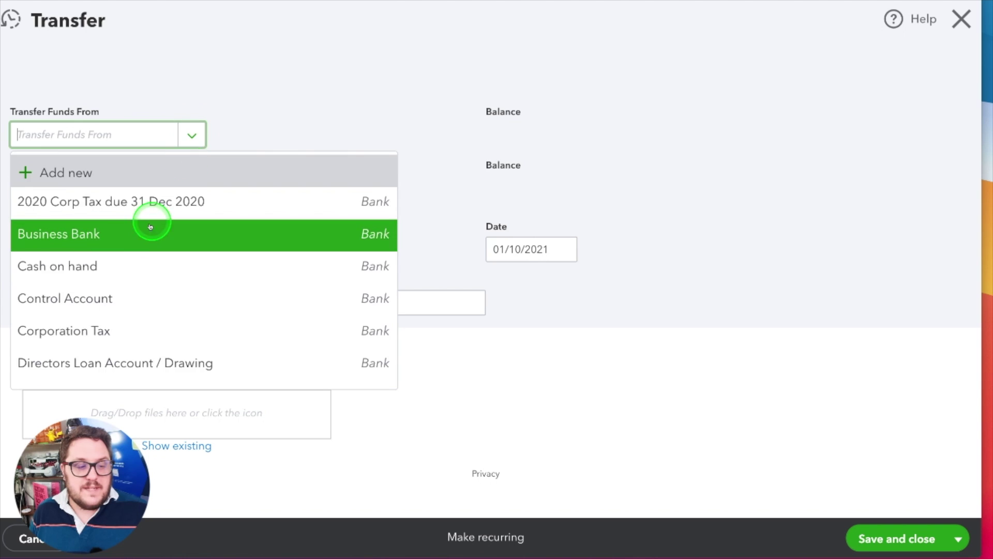
click(150, 228)
click(195, 189)
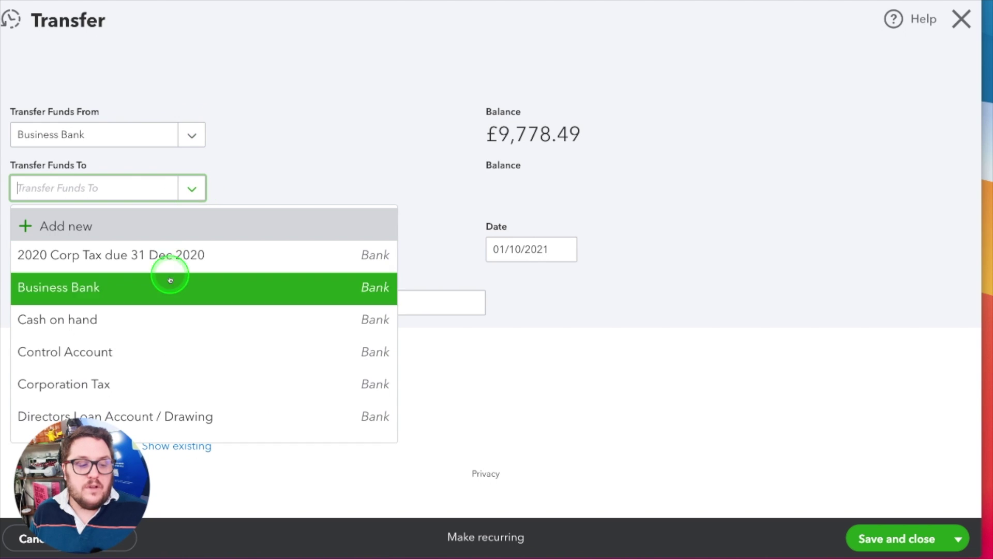
click(153, 414)
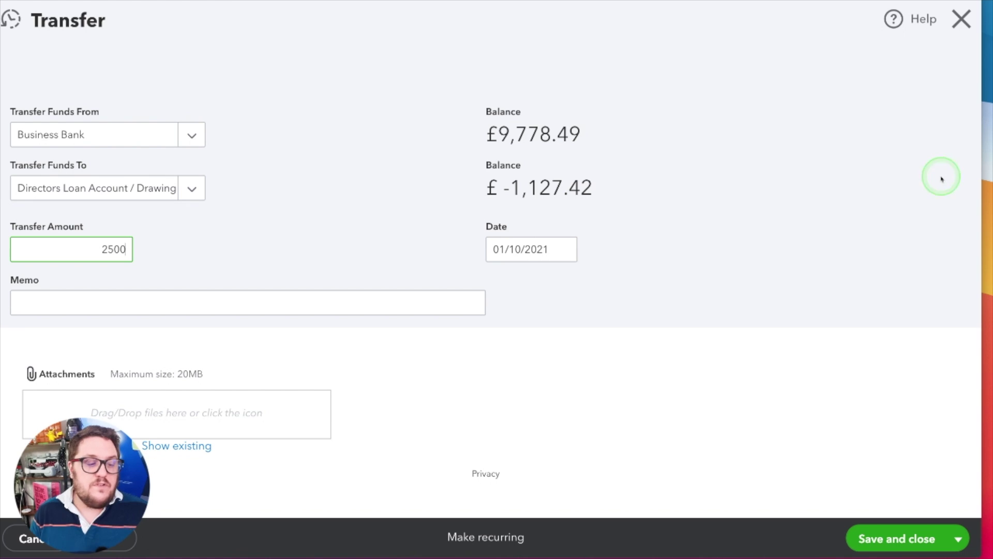
click(888, 538)
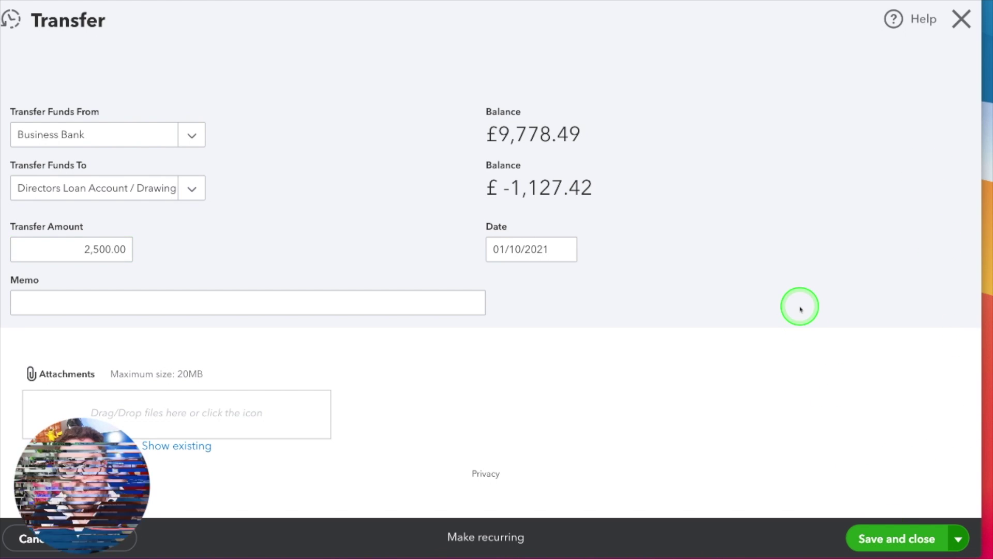
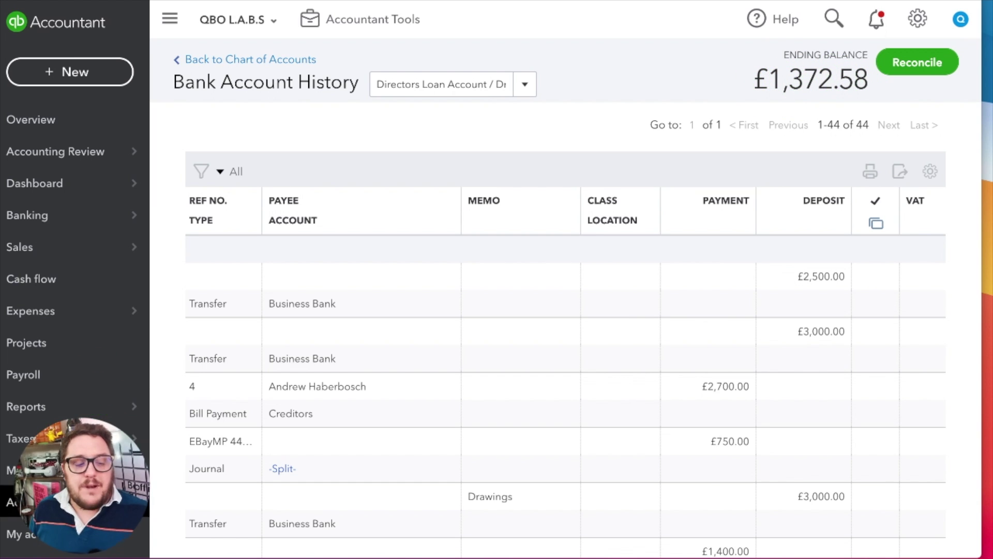
Step: Start a journal entry dated 01/10/2021 with journal number Dividends, and debit 5,000.00 to the Dividend account on the first line
mouse_move(100, 412)
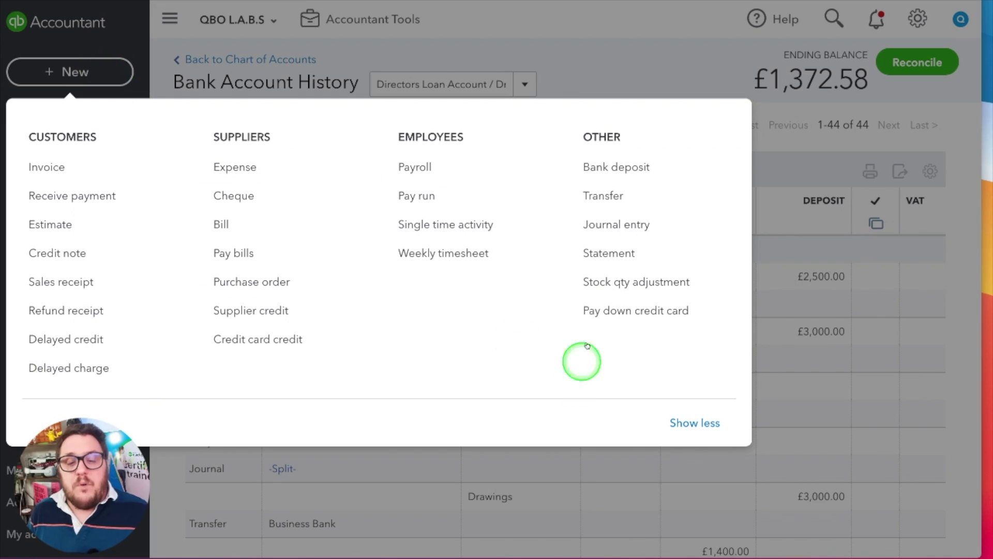
click(654, 223)
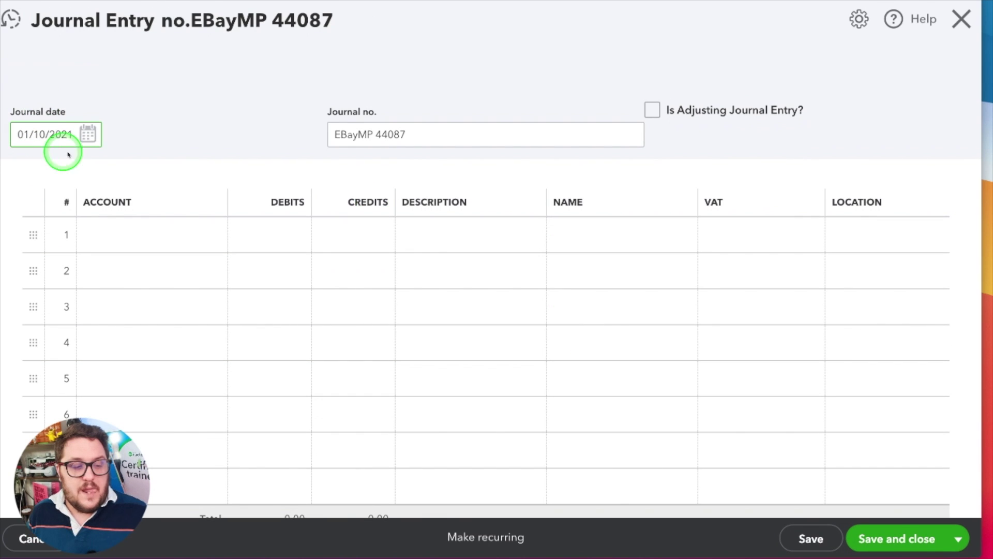
click(103, 228)
text(div)
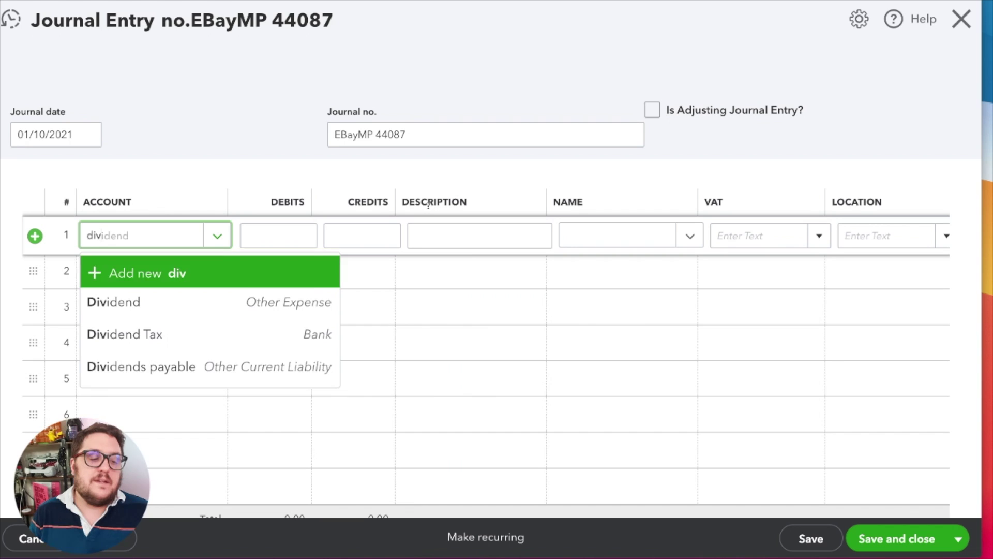
key(Tab)
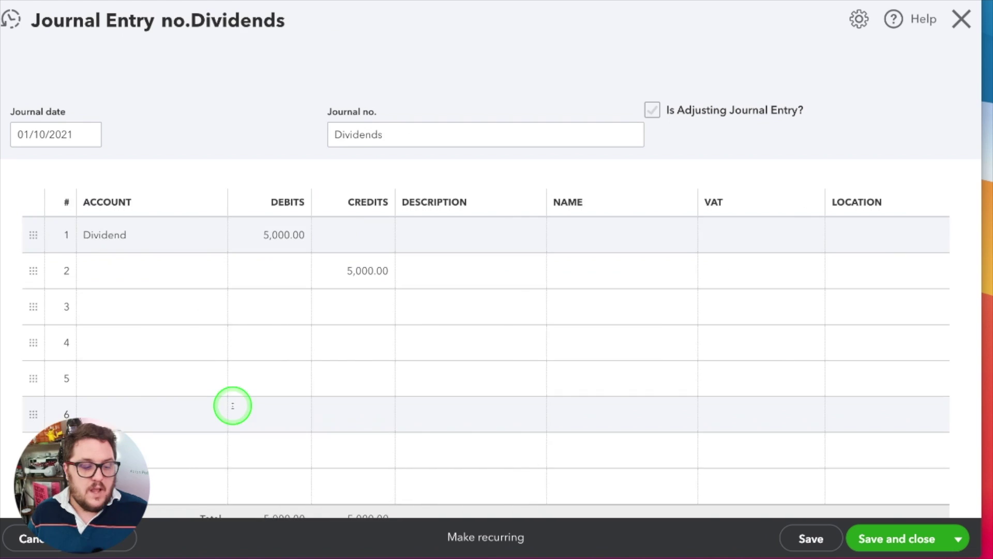
scroll(155, 409, down, 5)
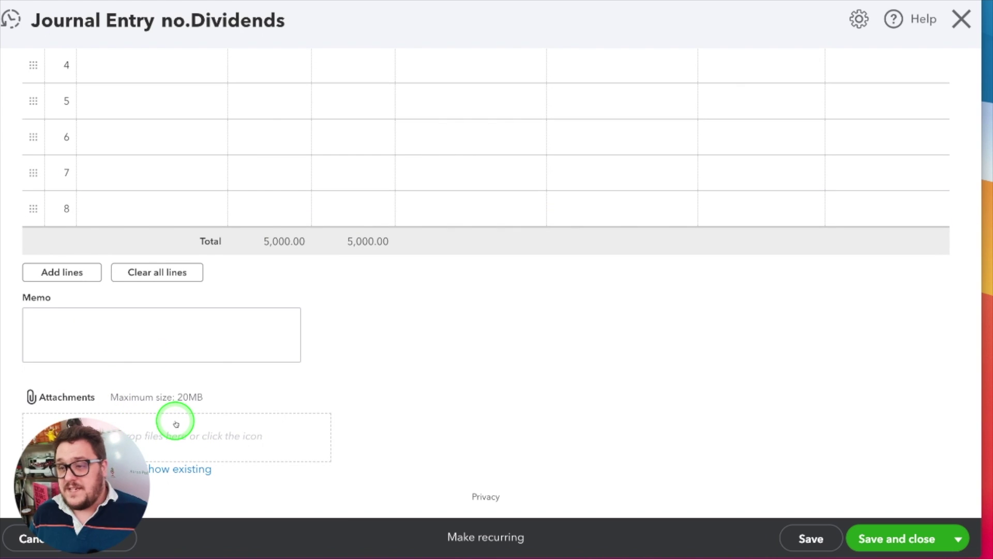
scroll(202, 420, up, 5)
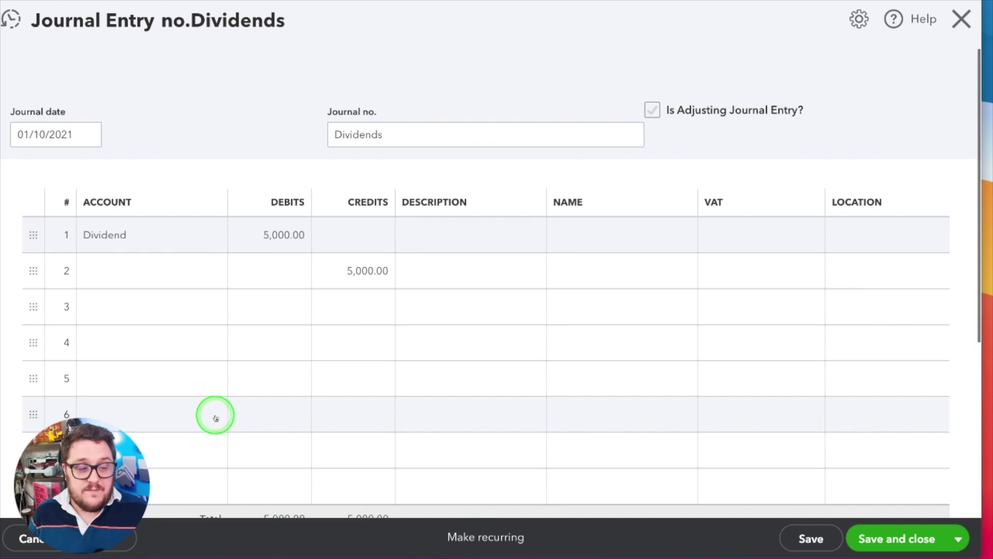
Step: Assign the 5,000.00 credit line to Directors Loan Account / Drawing, and save and close the Dividends journal
click(149, 268)
text(direct)
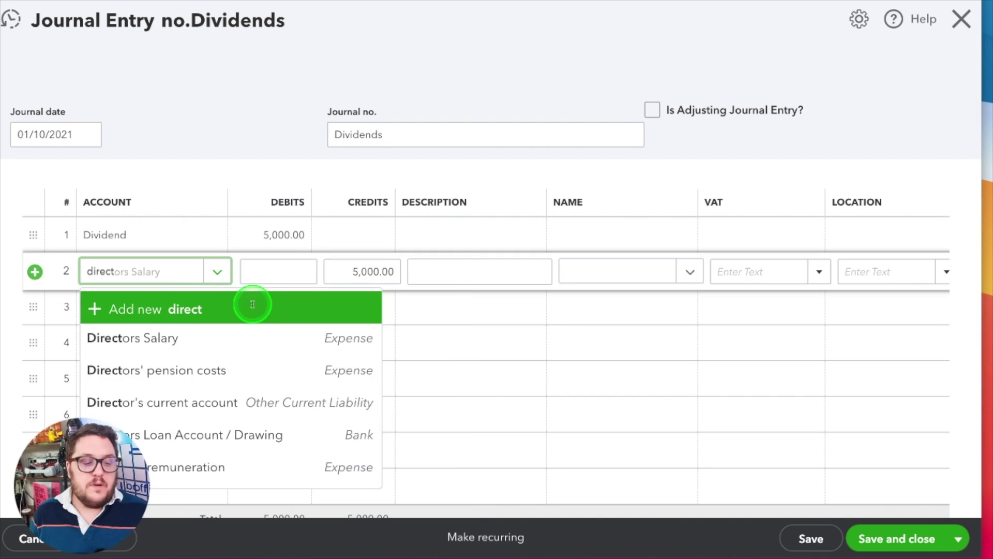
click(250, 435)
click(452, 346)
click(906, 537)
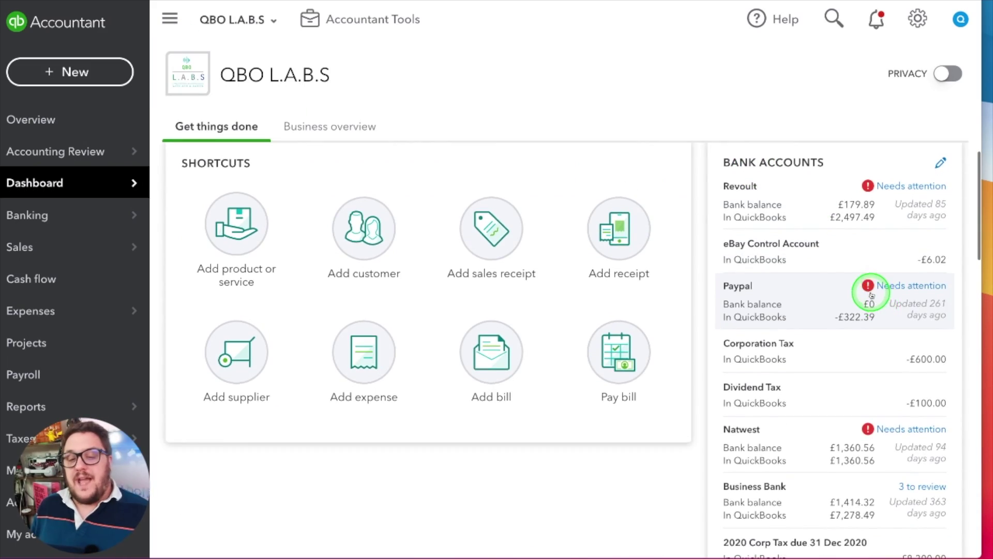
Step: Record the £20.00 Applecore Accountancy Ltd receipt of 23/06/2021 in the bank feed as a transfer from Directors Loan Account / Drawing
scroll(791, 332, down, 5)
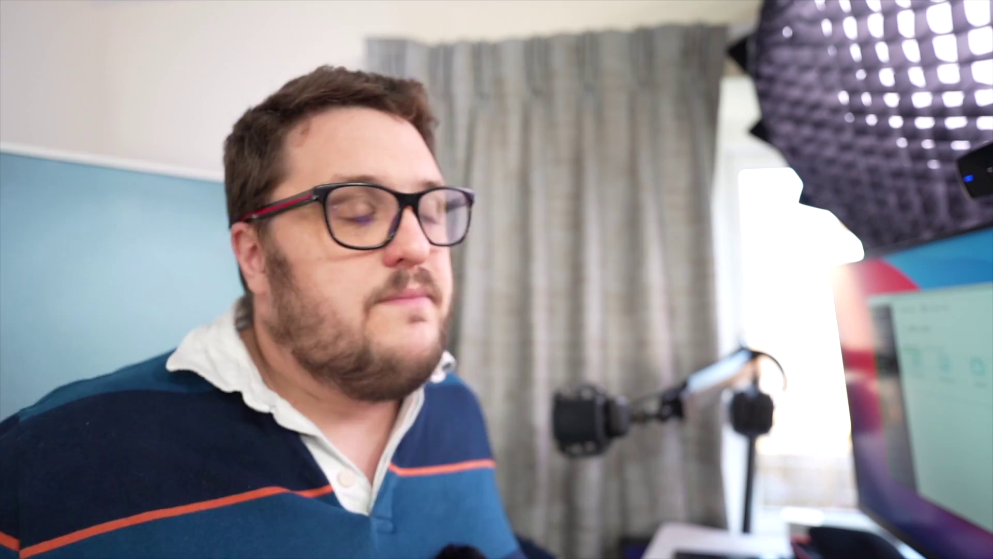
click(628, 394)
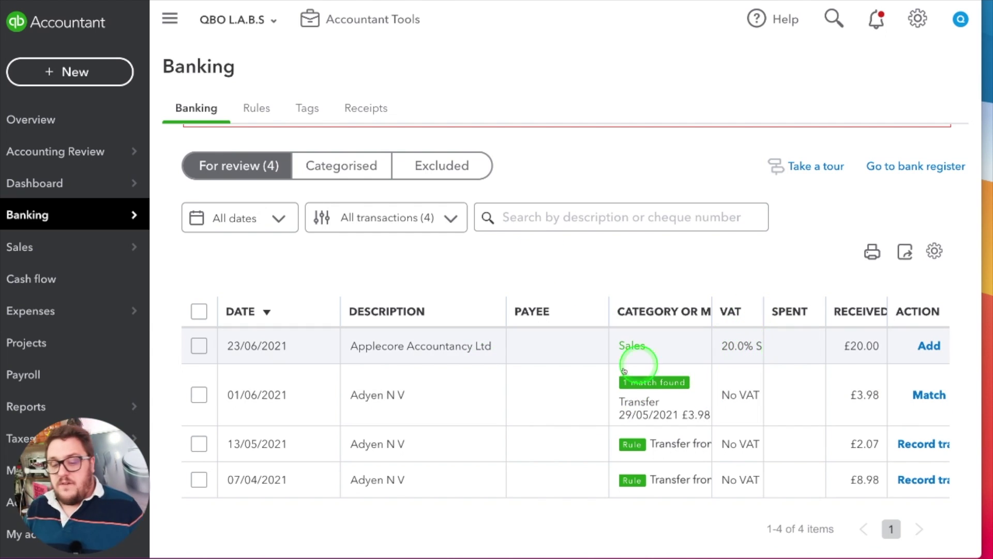
click(743, 352)
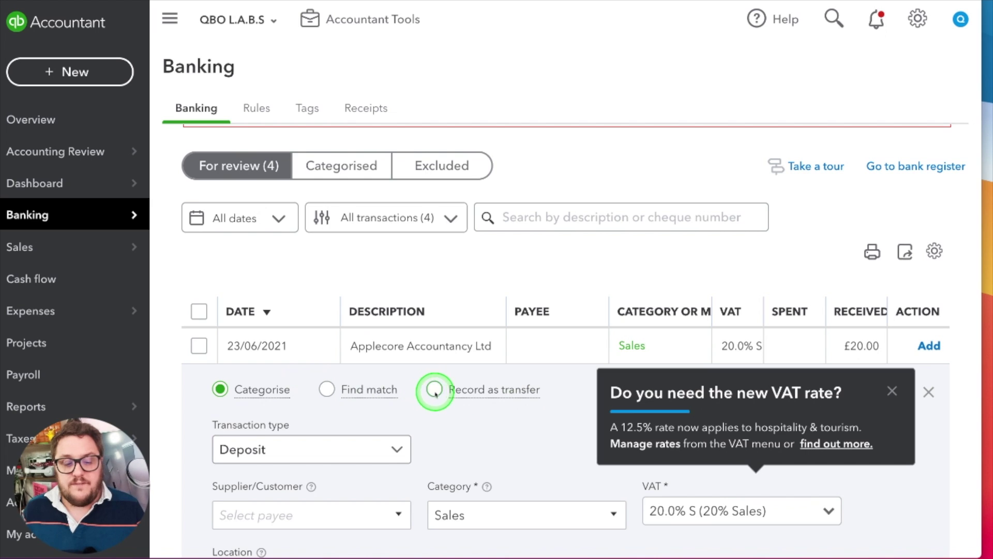
click(435, 389)
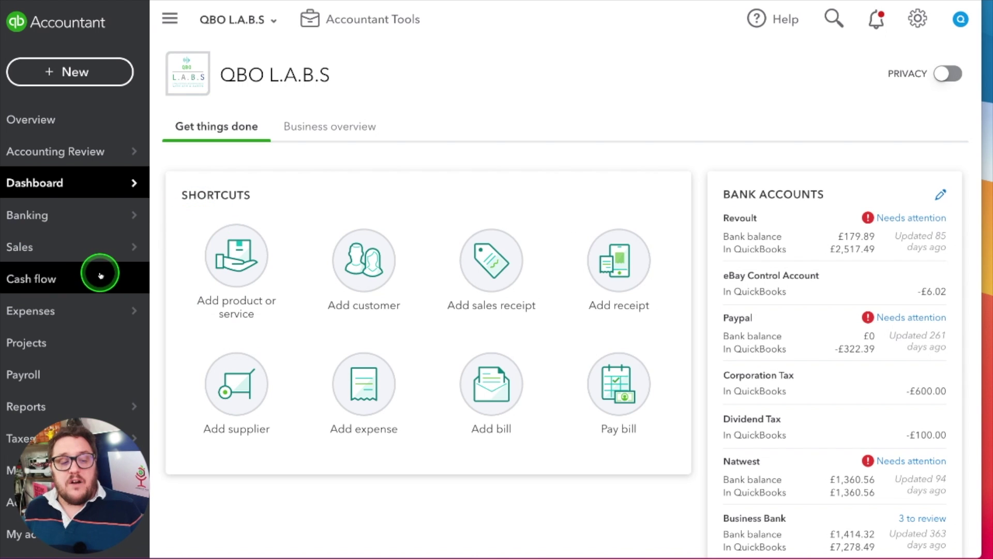
Step: Check the Directors Loan Account / Drawing balance in the dashboard's bank accounts
mouse_move(87, 242)
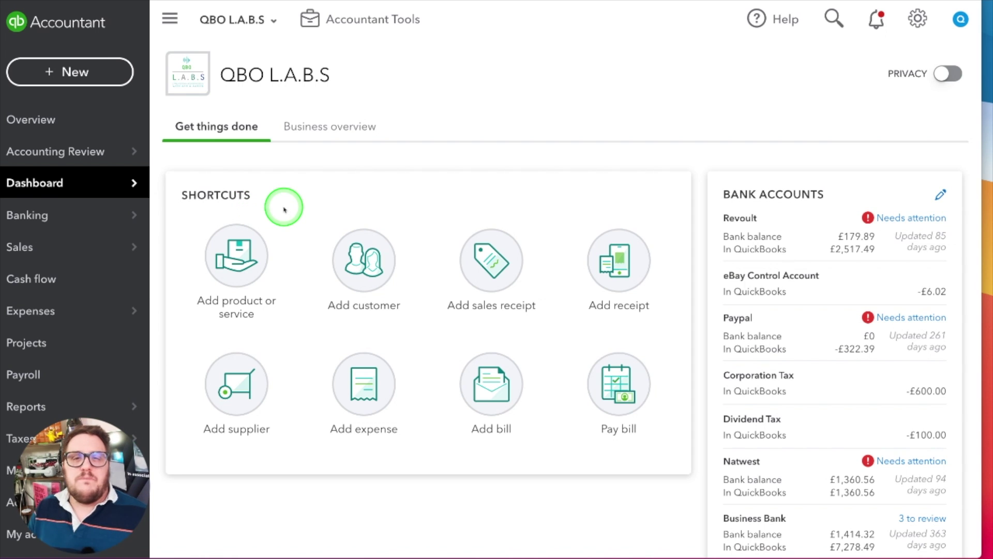
scroll(835, 350, down, 5)
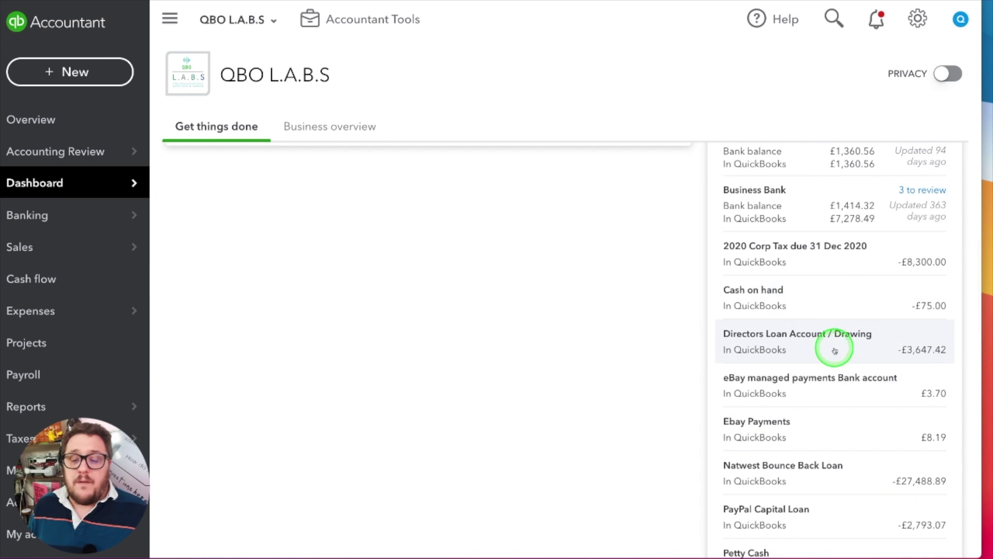